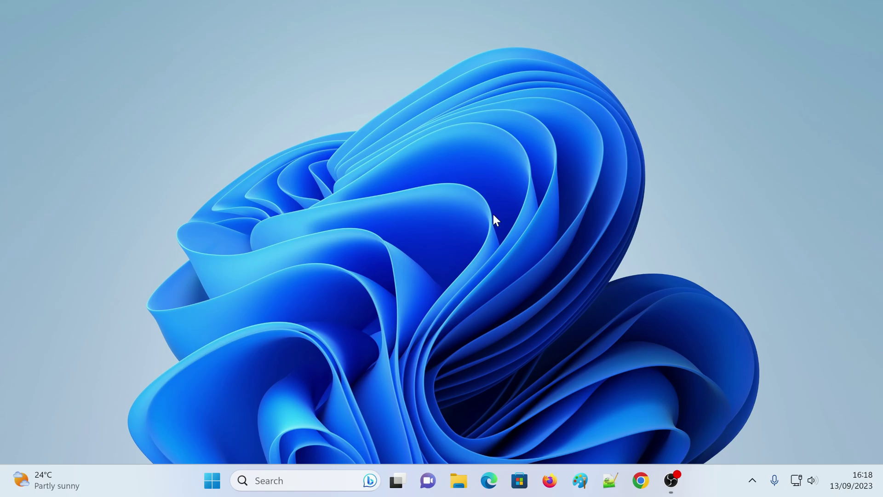
Step: Open the Windows Display settings and resize the Settings window to about half the desktop's width
right_click(522, 177)
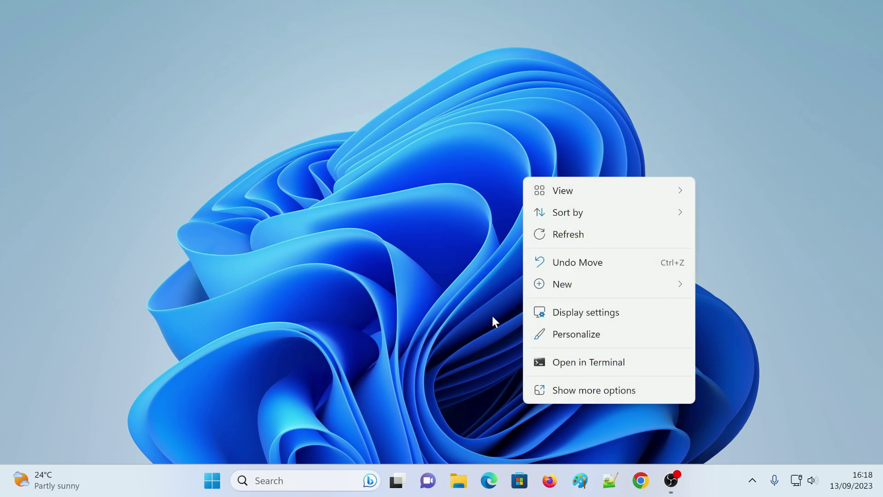
left_click(602, 312)
scroll(490, 268, "down", 2)
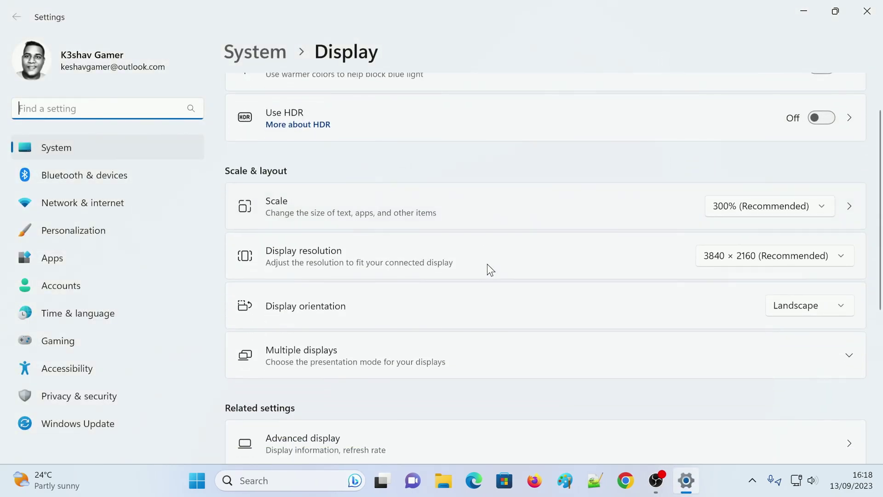
left_click(836, 12)
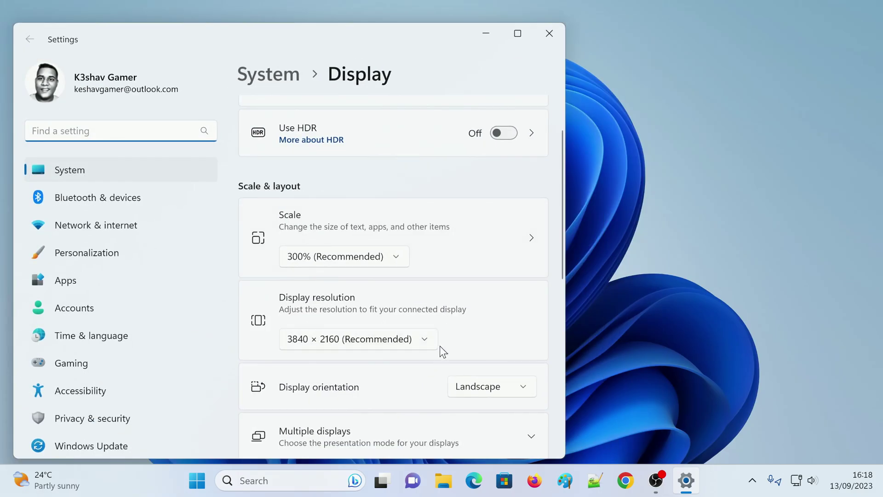
left_click_drag(562, 199, 566, 240)
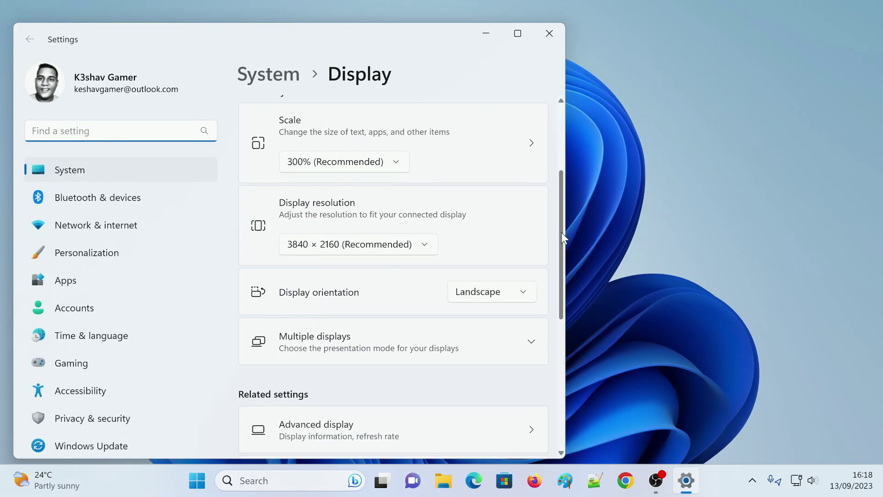
left_click_drag(398, 38, 388, 19)
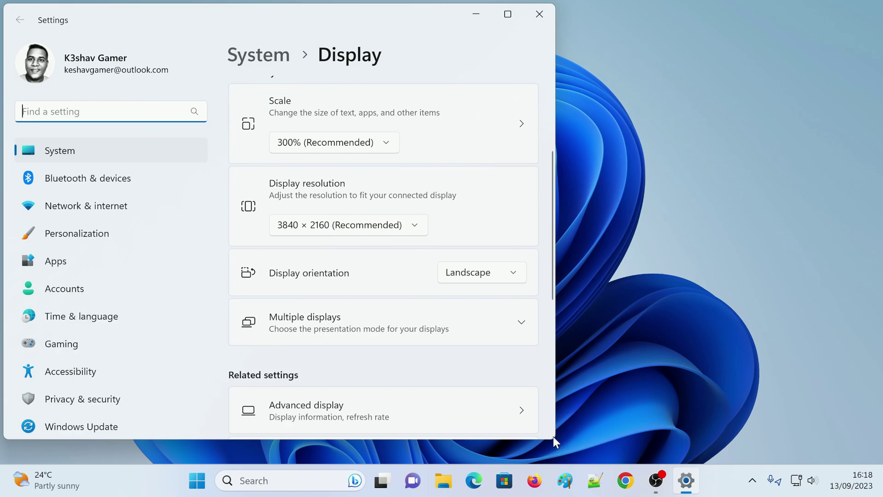
left_click_drag(554, 438, 437, 447)
scroll(292, 249, "up", 1)
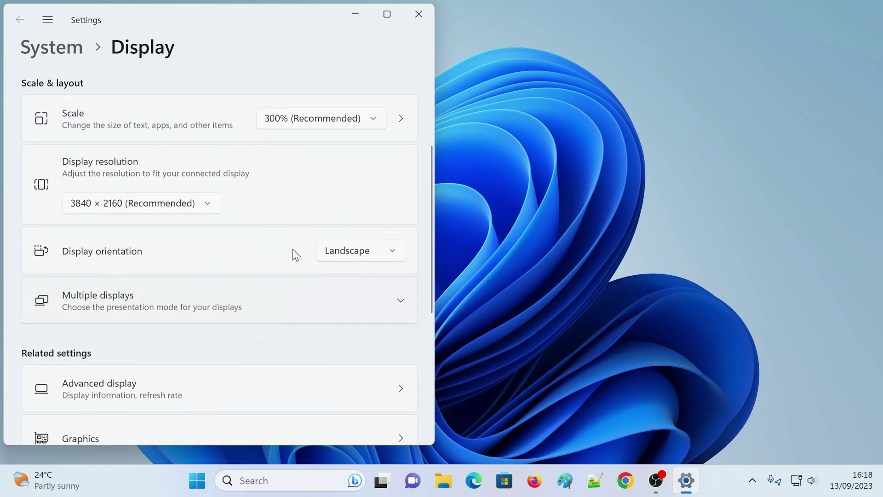
Step: Examine the available scale percentages and display resolutions, keeping the current selections
scroll(293, 249, "up", 1)
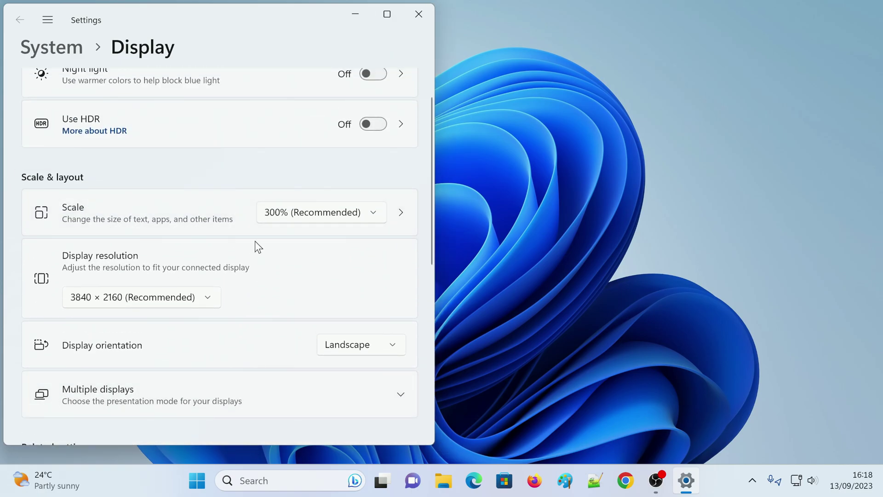
left_click(296, 220)
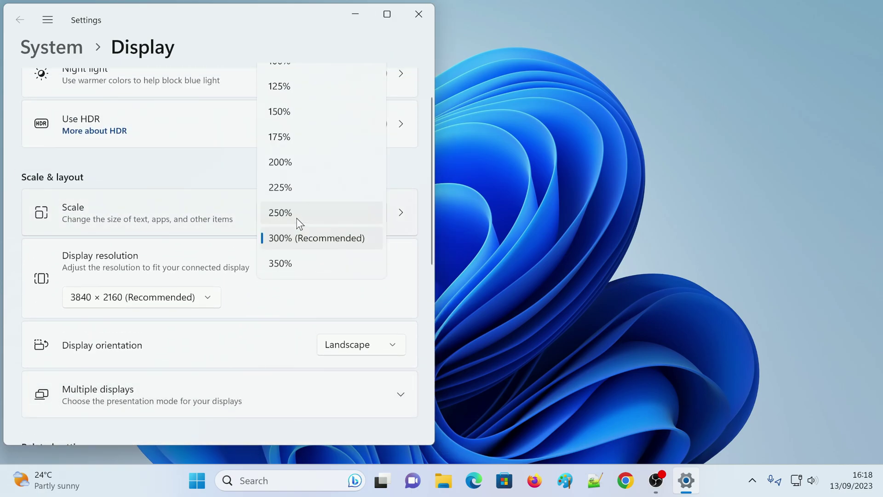
left_click(189, 208)
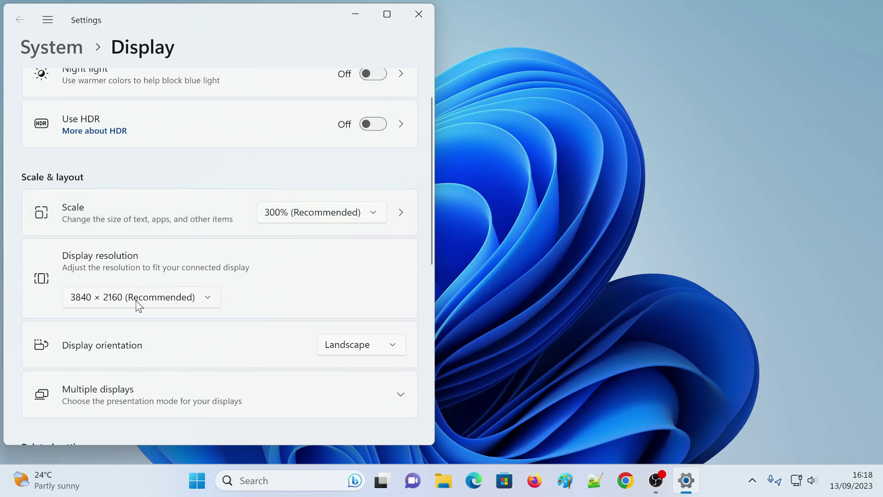
left_click(103, 297)
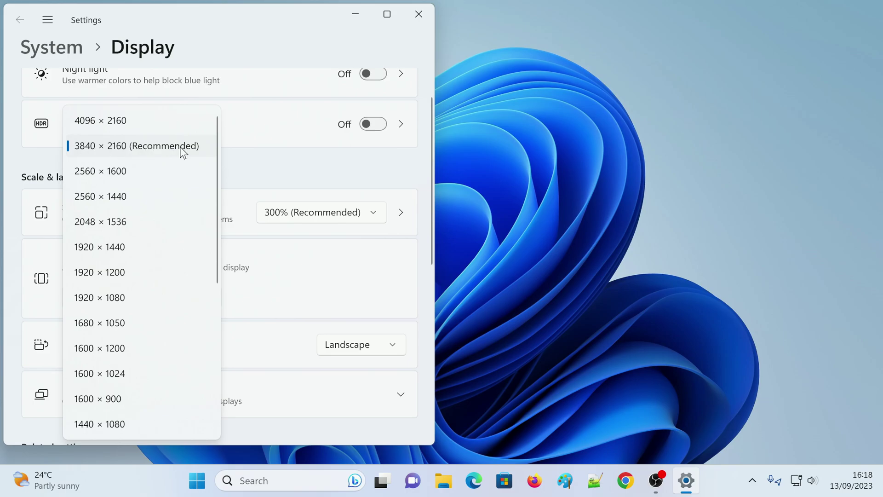
left_click(426, 181)
Step: Open Advanced display and examine the display information and the available refresh rates, keeping the current rate
scroll(364, 306, "down", 2)
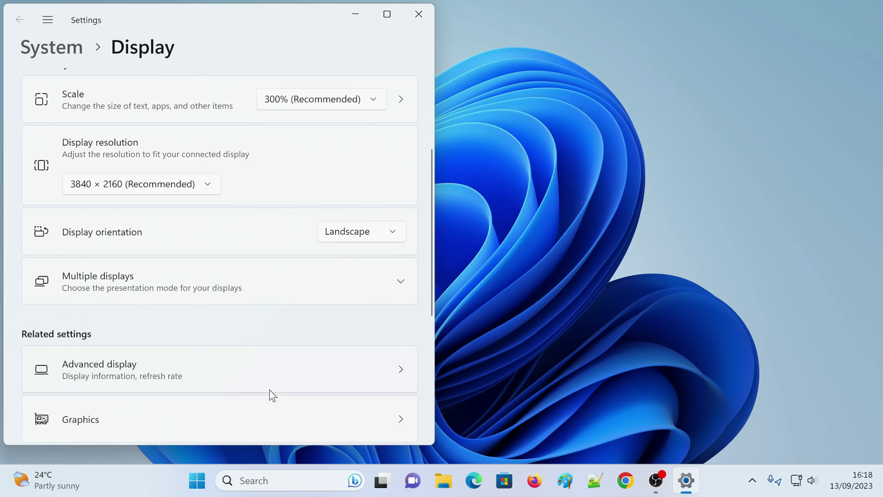
left_click(290, 375)
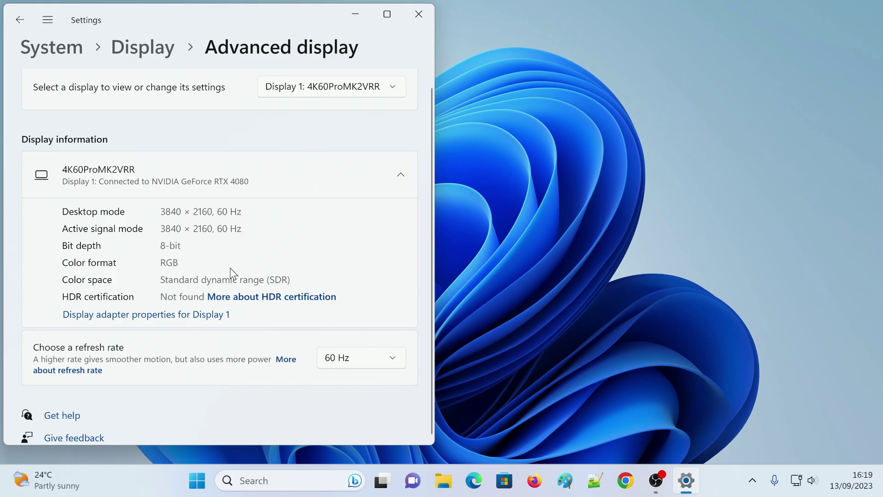
left_click(366, 359)
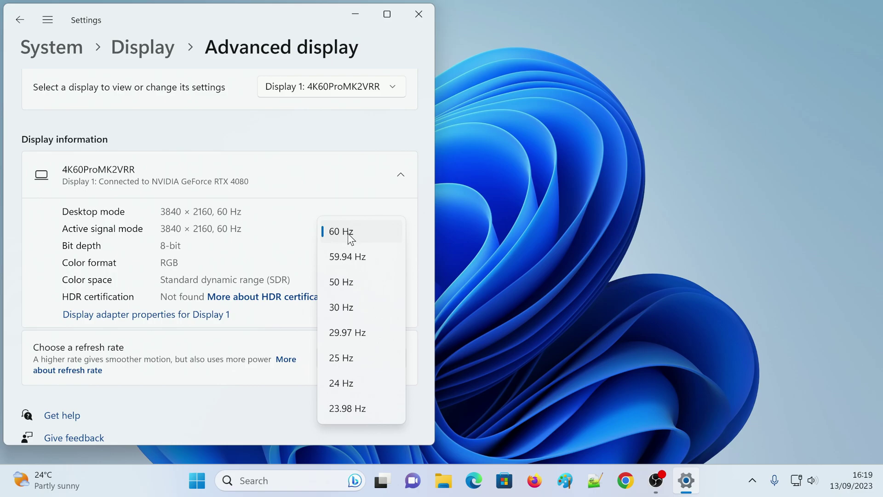
left_click(268, 249)
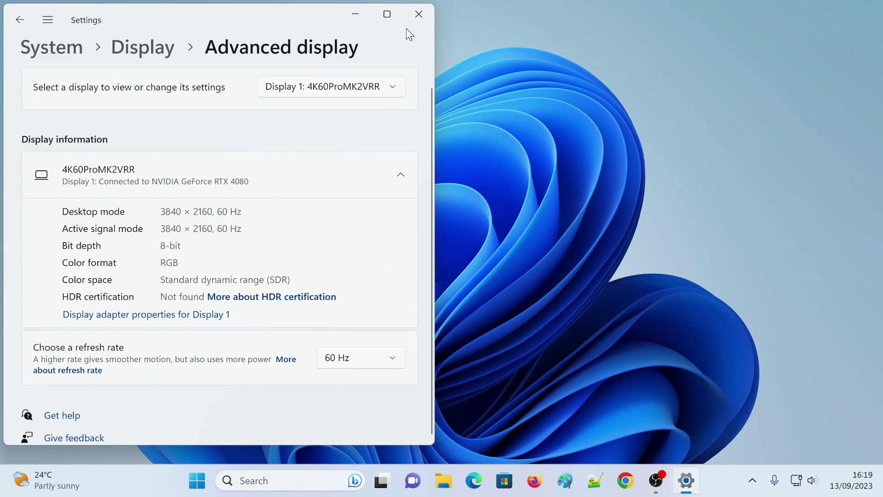
Step: Close the Settings window and hide the desktop icons behind the 4K Capture Utility window
left_click(419, 13)
right_click(557, 236)
left_click(489, 158)
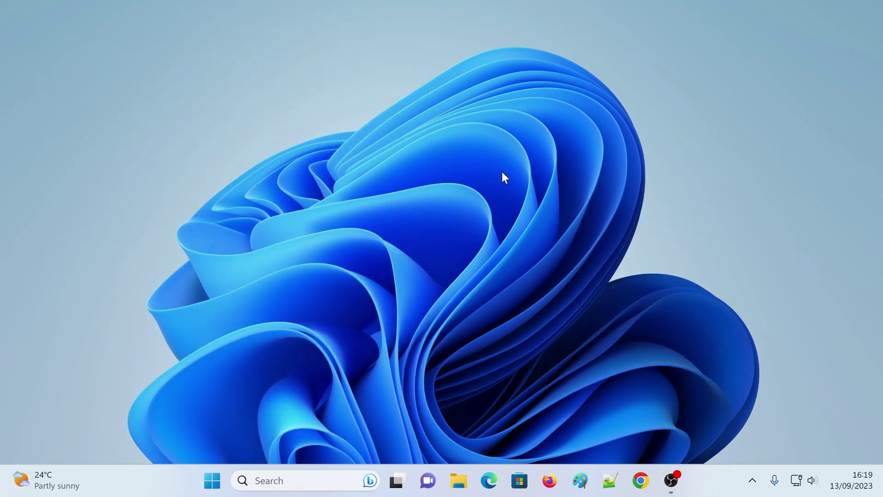
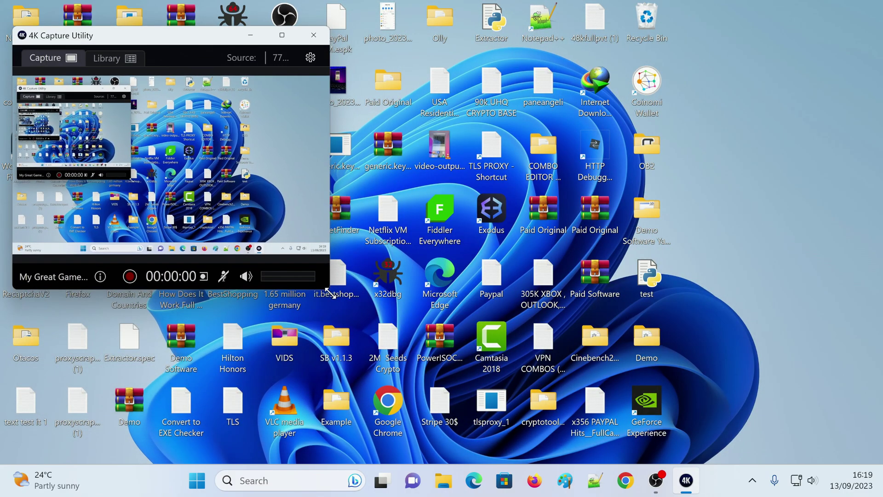
right_click(784, 113)
left_click(577, 244)
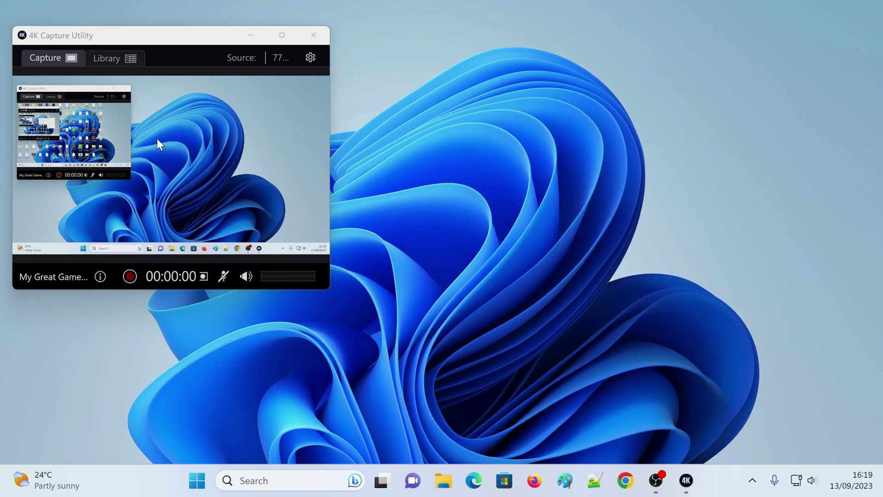
Step: Open the 4K Capture Utility preferences and set the recording video encoder to NVIDIA GeForce RTX 4080
left_click(311, 57)
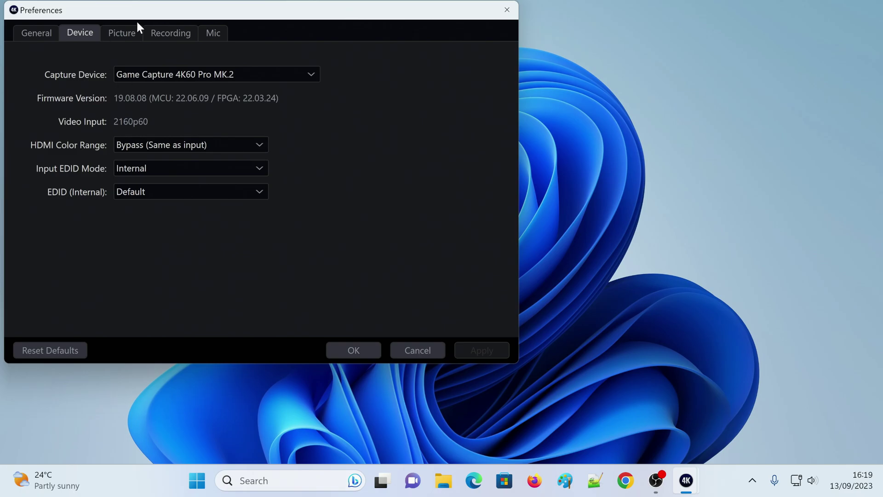
left_click(43, 35)
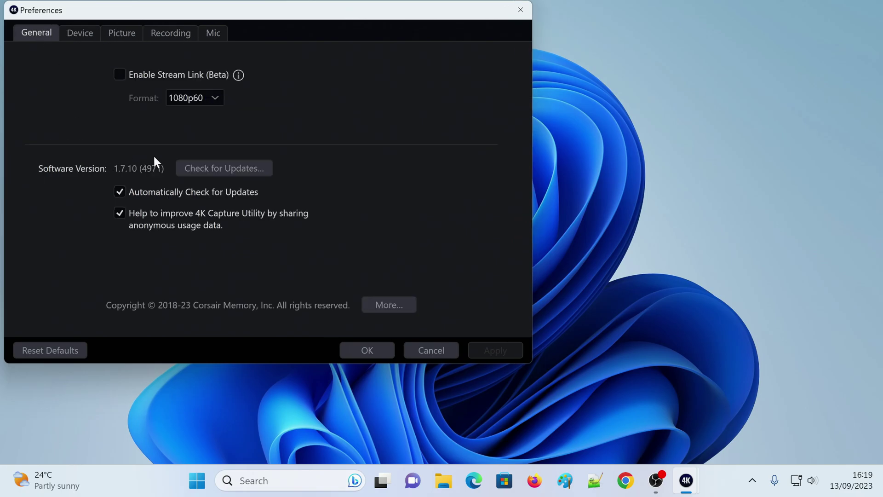
left_click(82, 39)
left_click(121, 36)
left_click(152, 36)
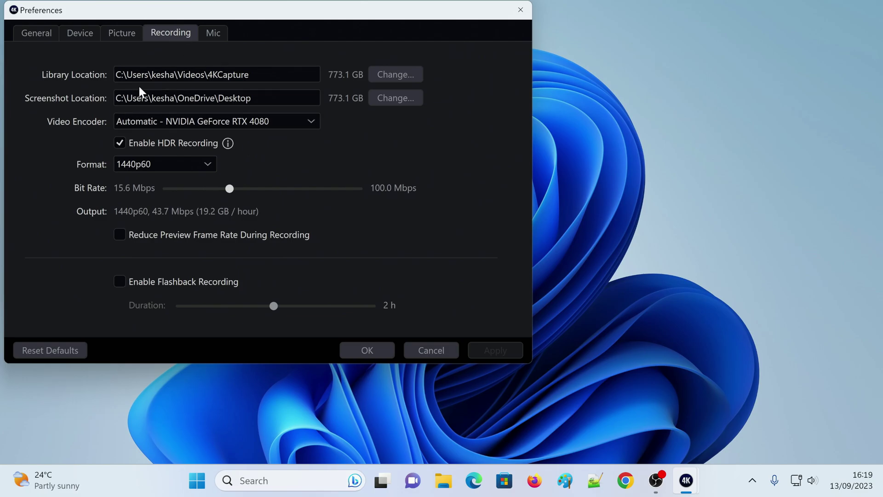
left_click(166, 123)
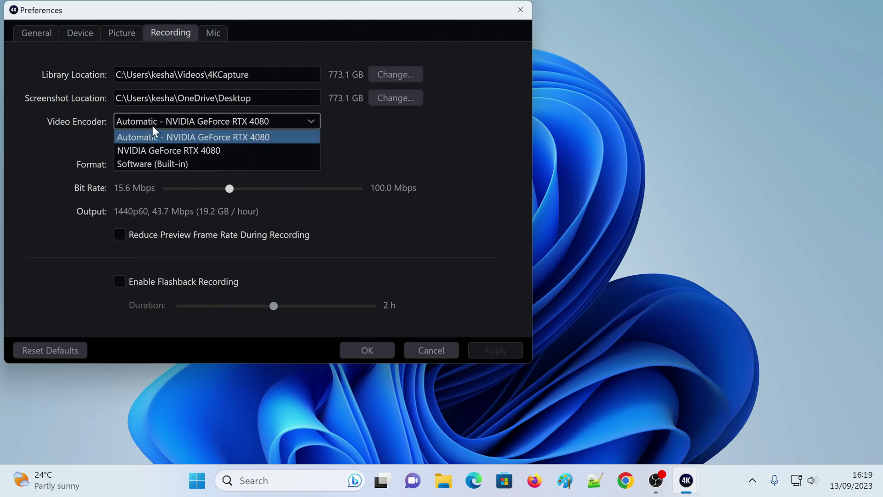
left_click(207, 152)
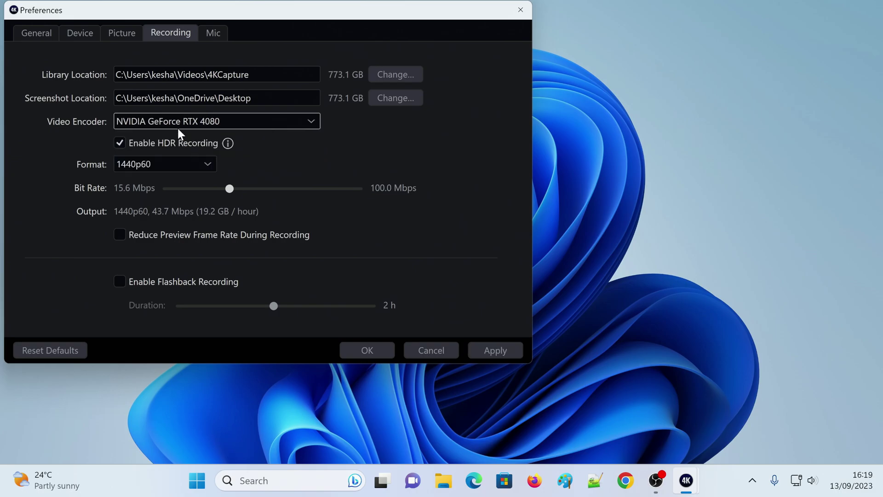
Step: Set the recording format to 1440p60 and apply the recording preferences
left_click(148, 169)
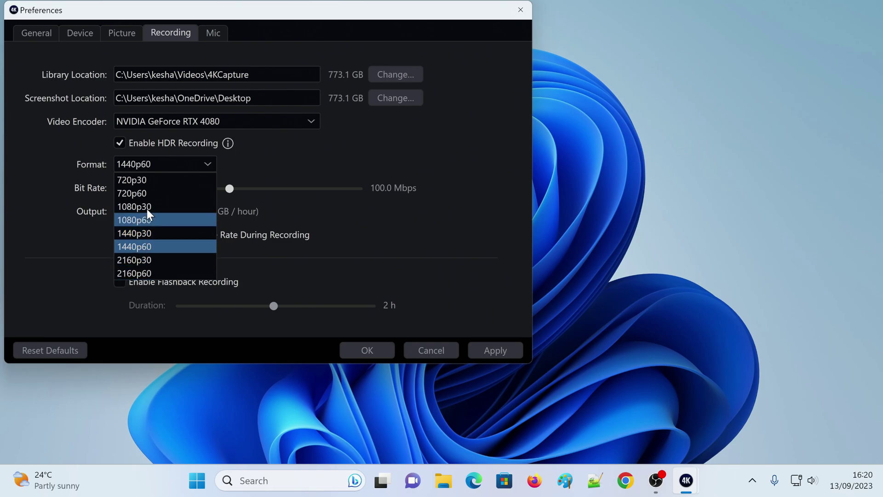
left_click(139, 221)
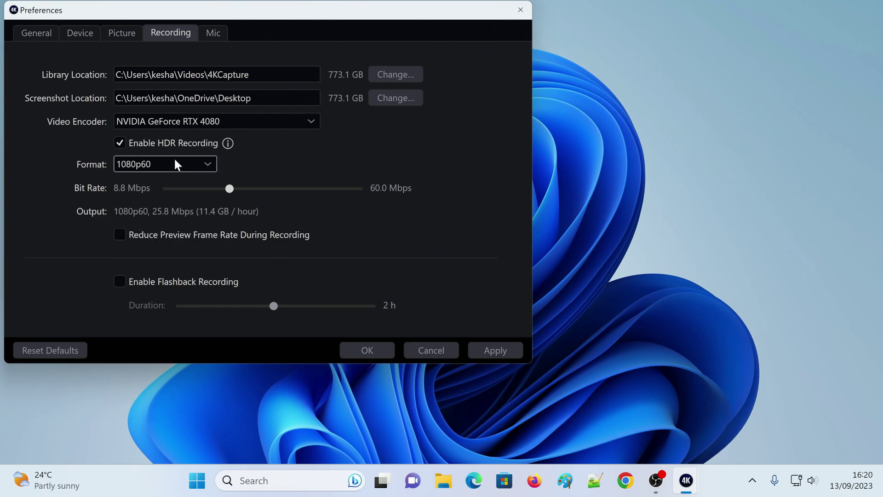
left_click(152, 164)
left_click(149, 247)
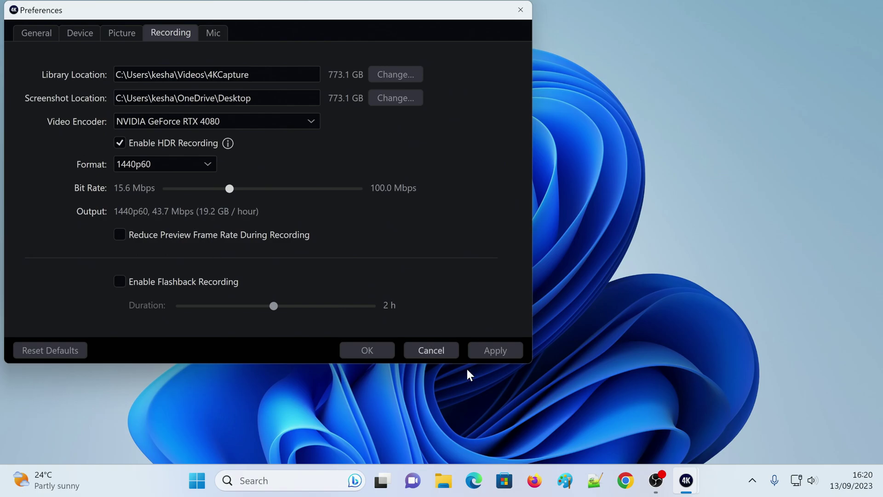
left_click(499, 351)
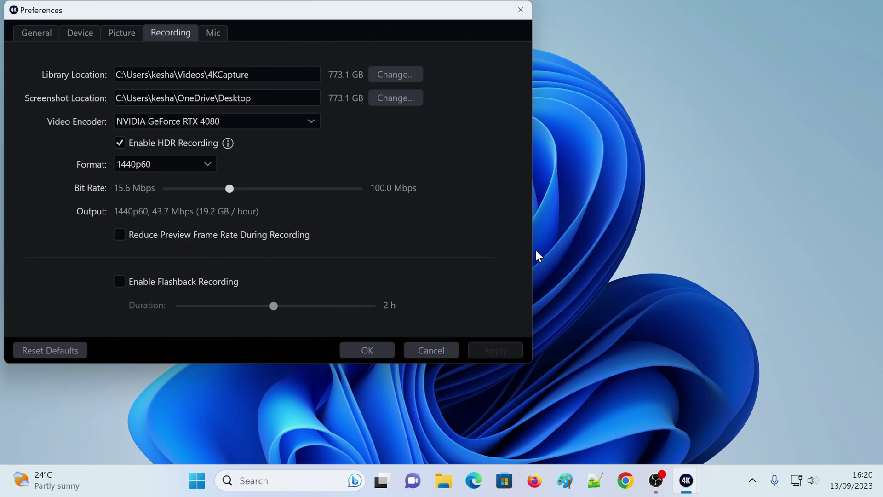
Step: Examine the capture device's HDMI color range and input EDID mode options, keeping the current selections
left_click(84, 36)
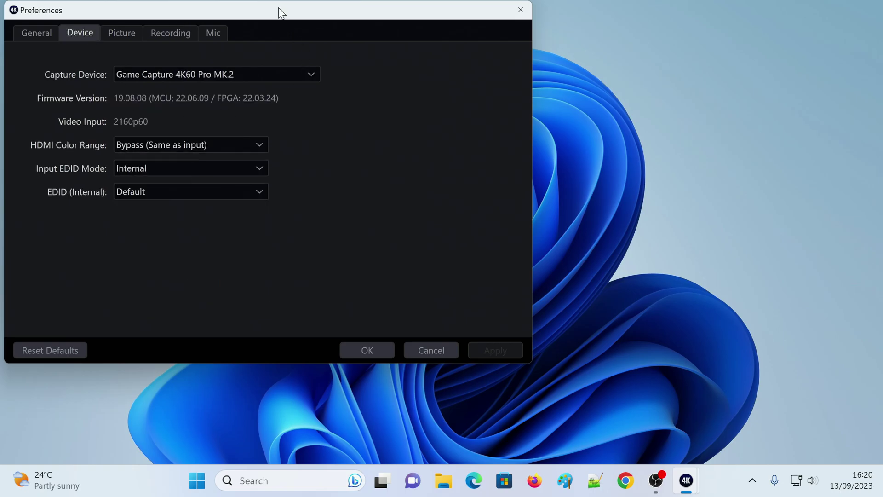
left_click_drag(278, 10, 284, 36)
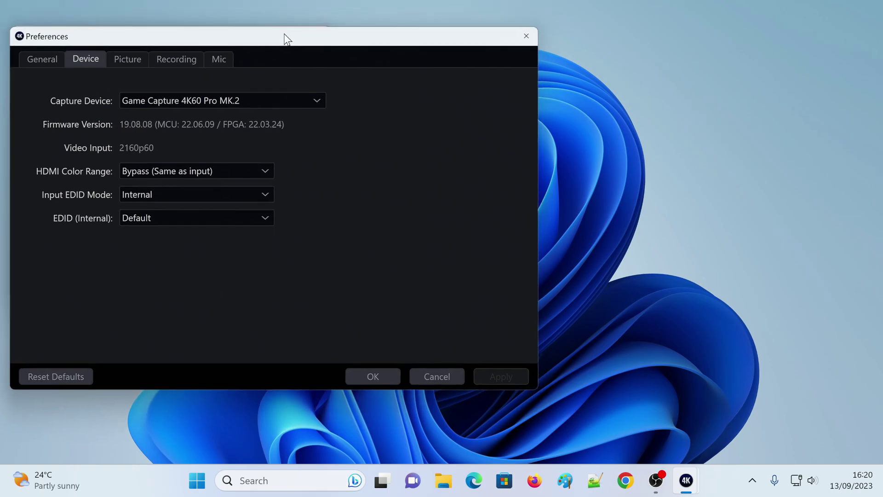
left_click(176, 170)
left_click(163, 187)
left_click(162, 195)
left_click(57, 194)
Step: Set the capture device's internal EDID to 1440p and apply the change
left_click(158, 217)
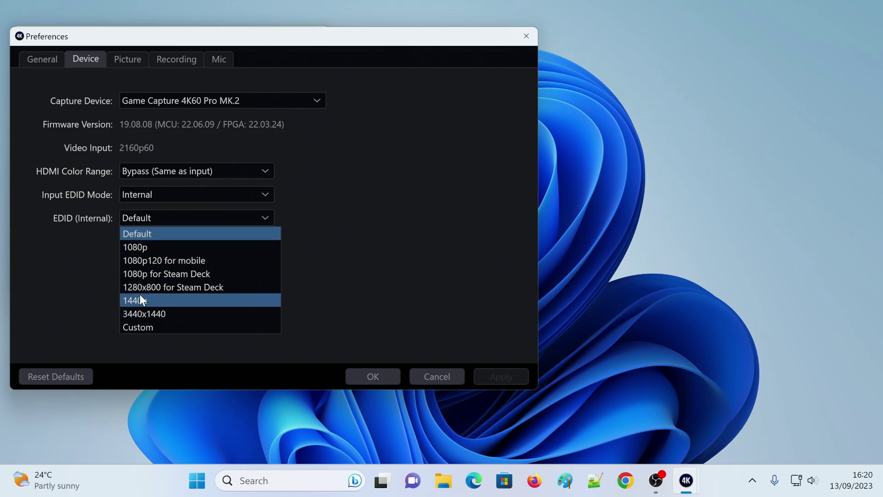
left_click(144, 299)
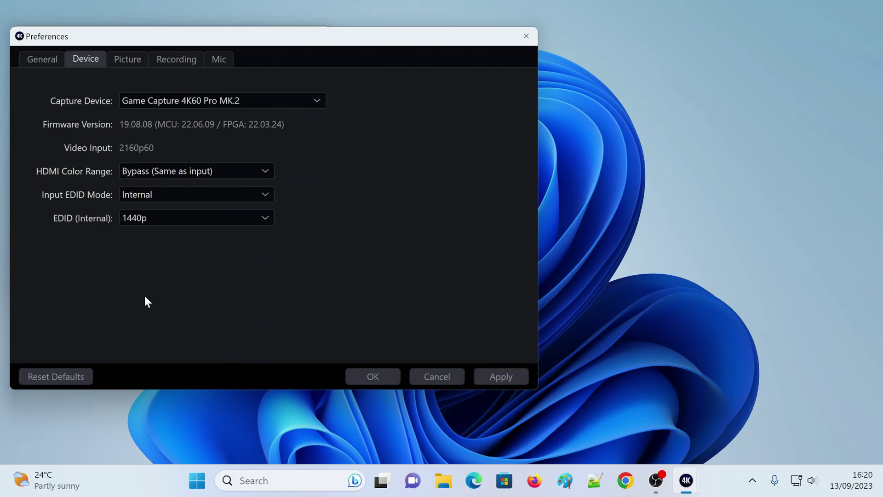
left_click(506, 373)
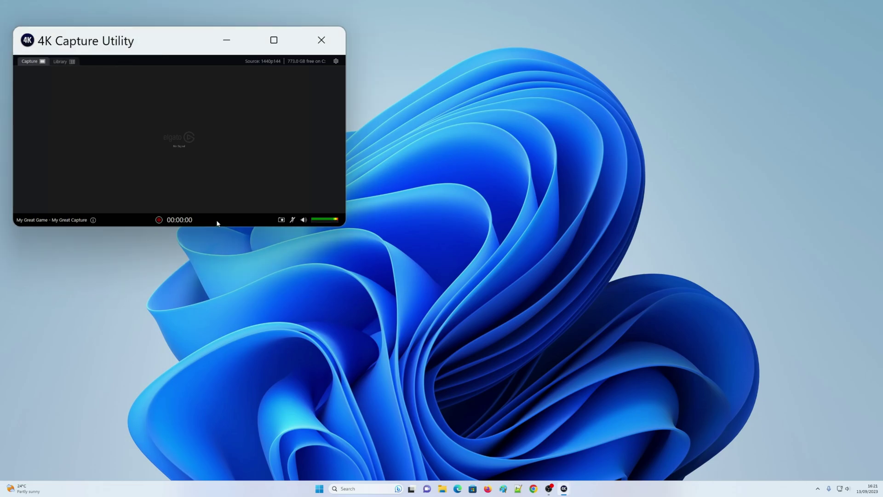
Step: Switch to OBS, place its window clear of 4K Capture Utility to view the capture preview, and minimize it
left_click(548, 488)
left_click_drag(237, 15, 611, 65)
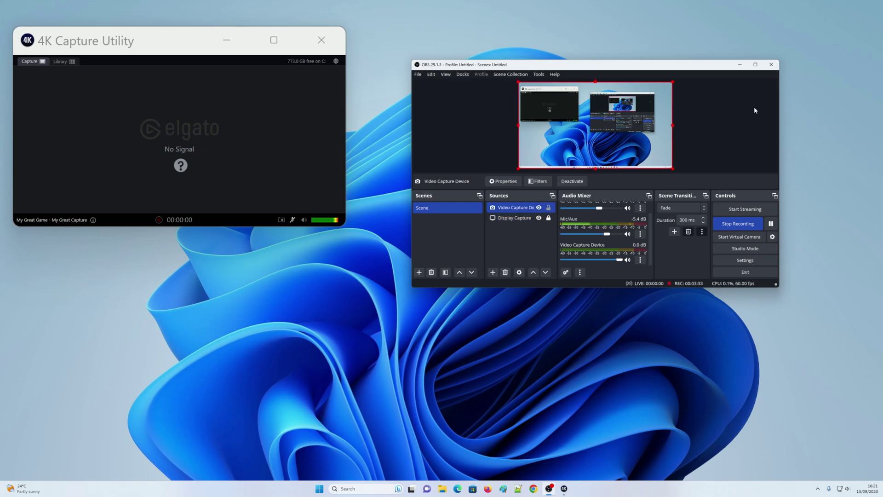
left_click(740, 65)
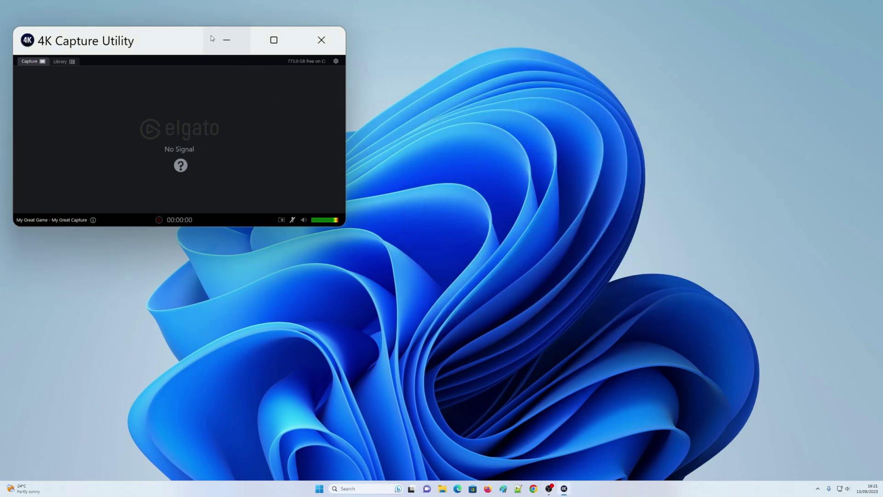
Step: Enlarge the 4K Capture Utility window and reopen the Windows Display settings to check the display resolution
left_click_drag(344, 226, 465, 309)
right_click(561, 91)
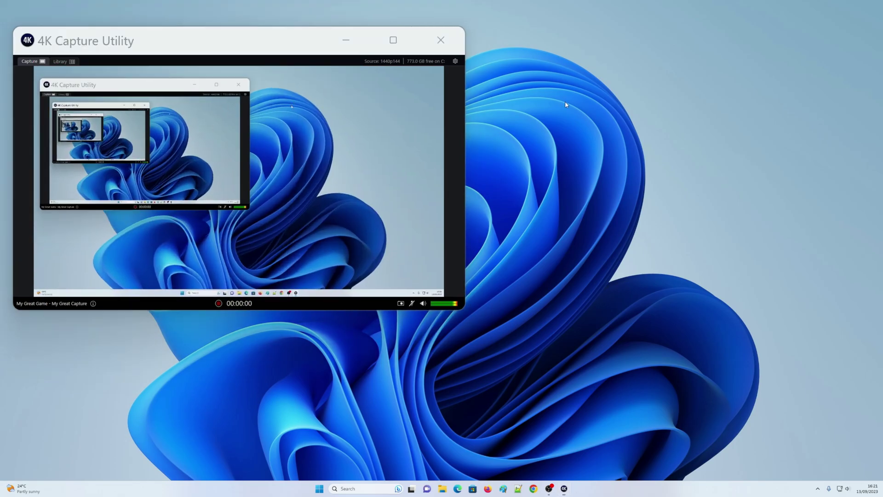
left_click(598, 168)
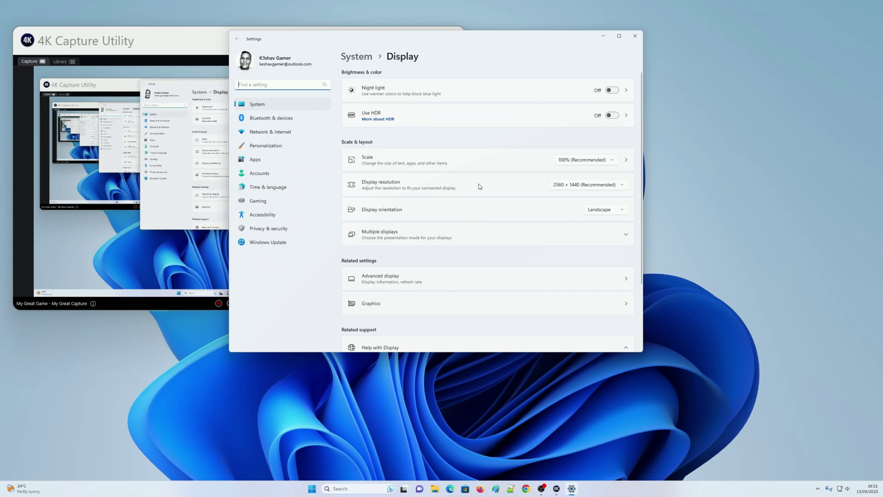
Step: Open the advanced display settings and examine the available refresh rates, keeping 144.21 Hz selected
scroll(483, 198, "down", 3)
left_click(467, 187)
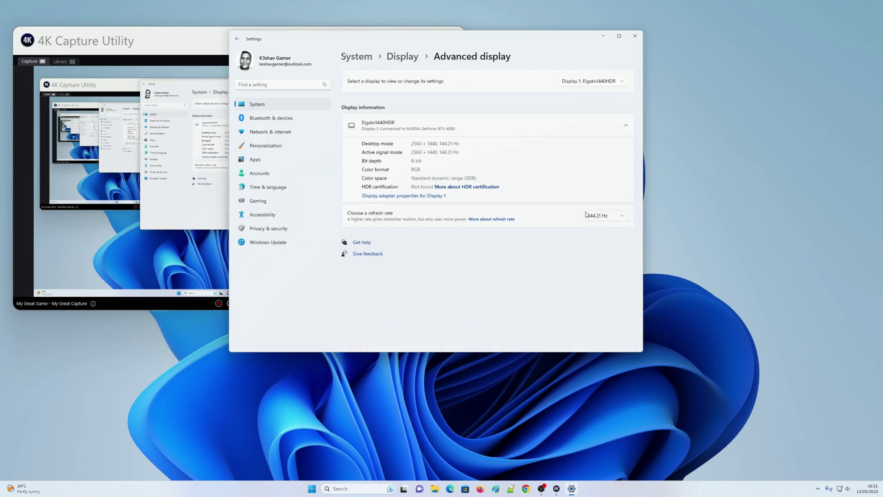
left_click(590, 216)
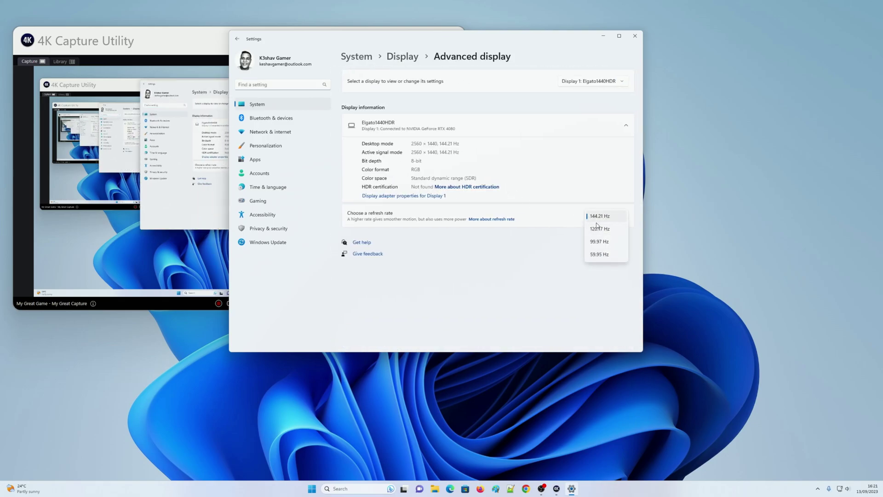
left_click(406, 219)
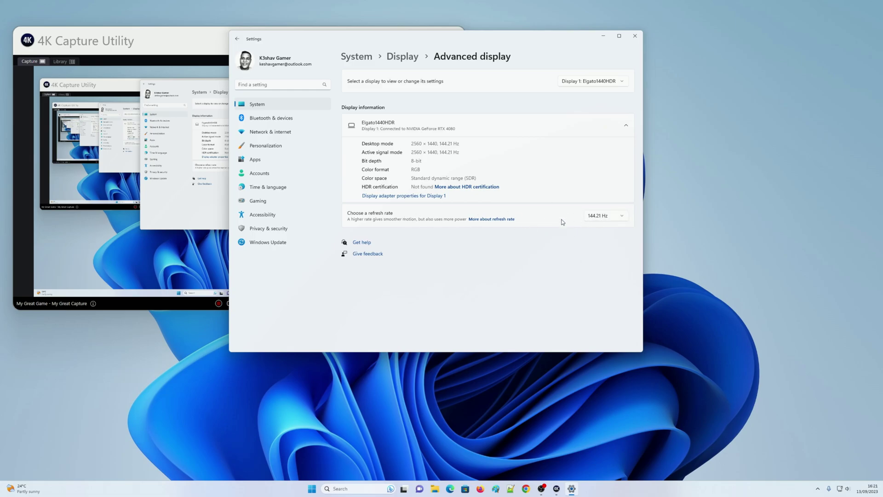
left_click(597, 215)
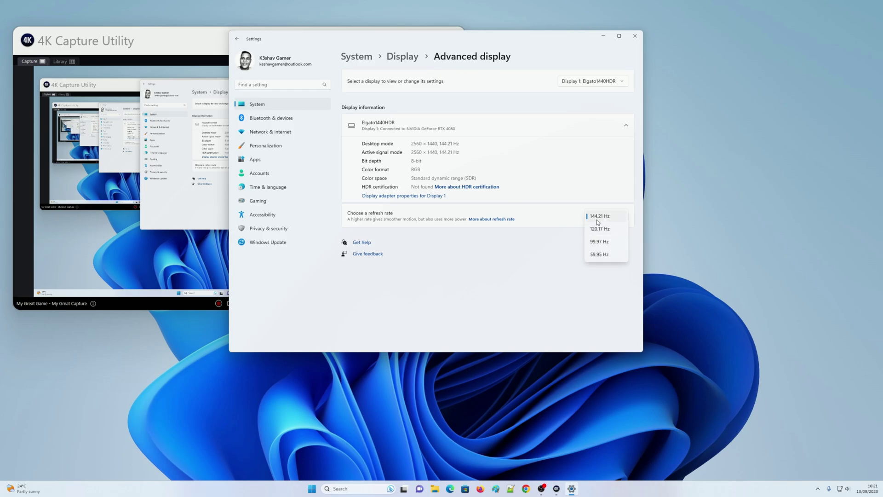
left_click(598, 217)
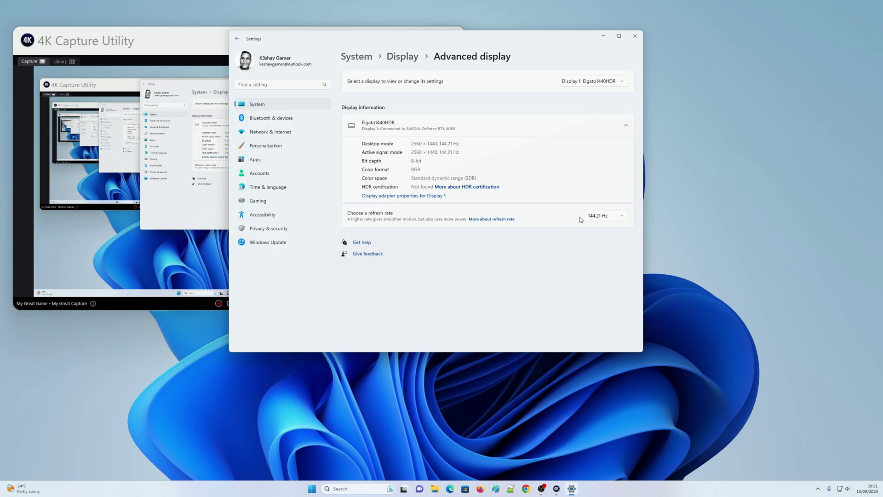
Step: Shift the 4K Capture Utility window slightly and shrink the Settings window to a narrow layout
left_click_drag(215, 39, 224, 41)
left_click(578, 312)
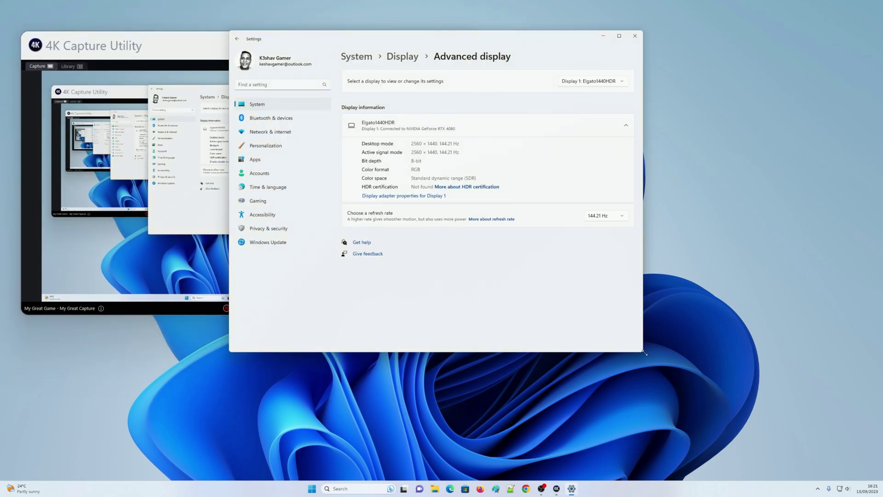
left_click_drag(644, 352, 477, 345)
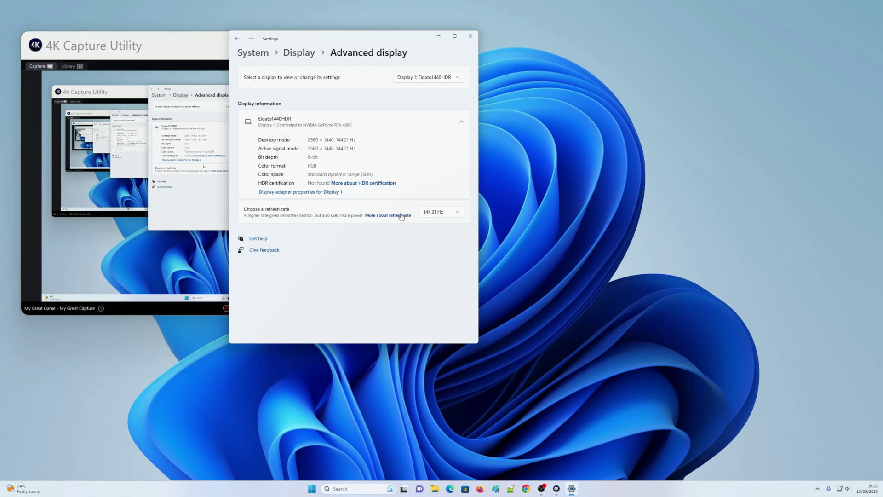
Step: Return to the Display settings and examine the resolution and scale options, keeping 2560 × 1440 and 100% selected
left_click(299, 54)
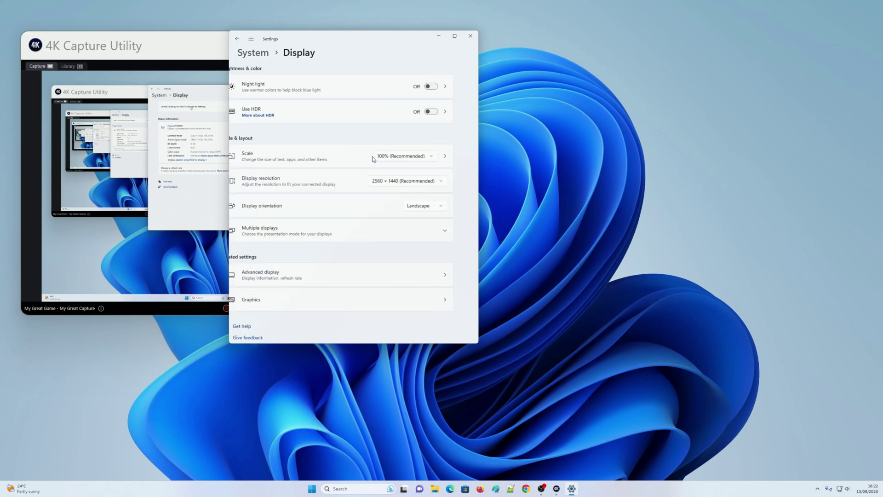
left_click(417, 182)
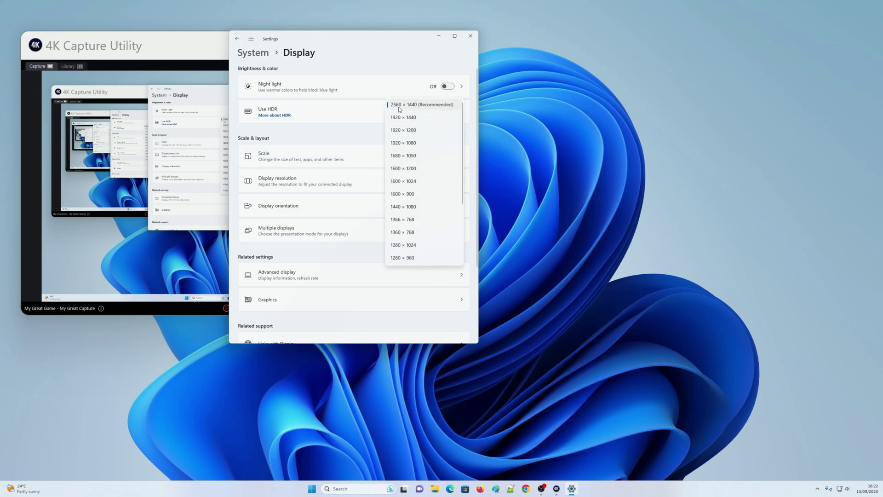
left_click(425, 106)
left_click(407, 156)
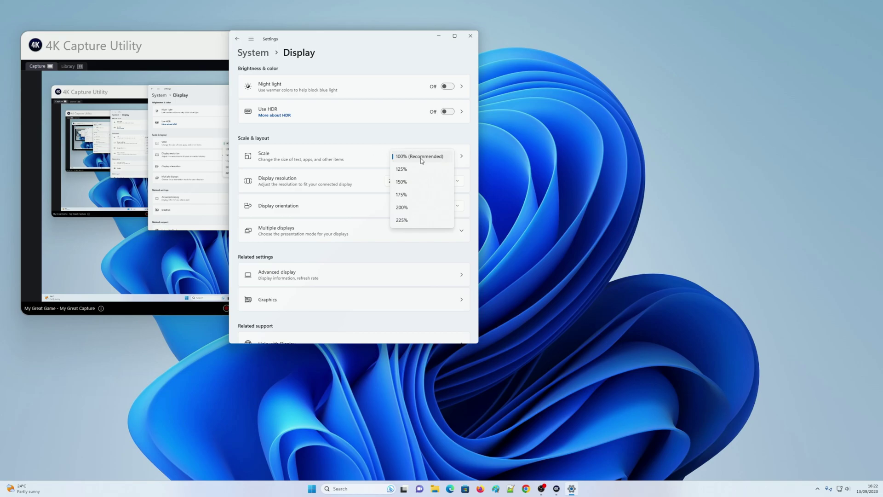
left_click(367, 144)
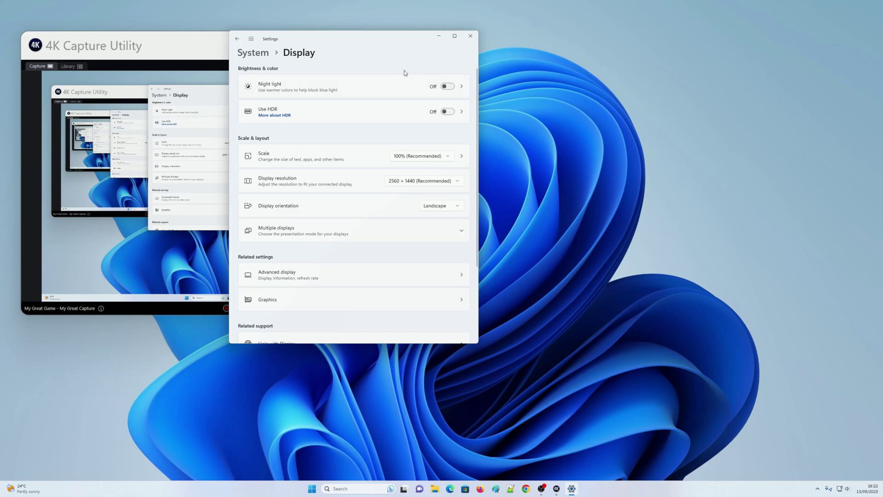
Step: Reposition the Settings window over 4K Capture Utility, inspect the Multiple displays options, and collapse them again
left_click_drag(387, 42, 466, 44)
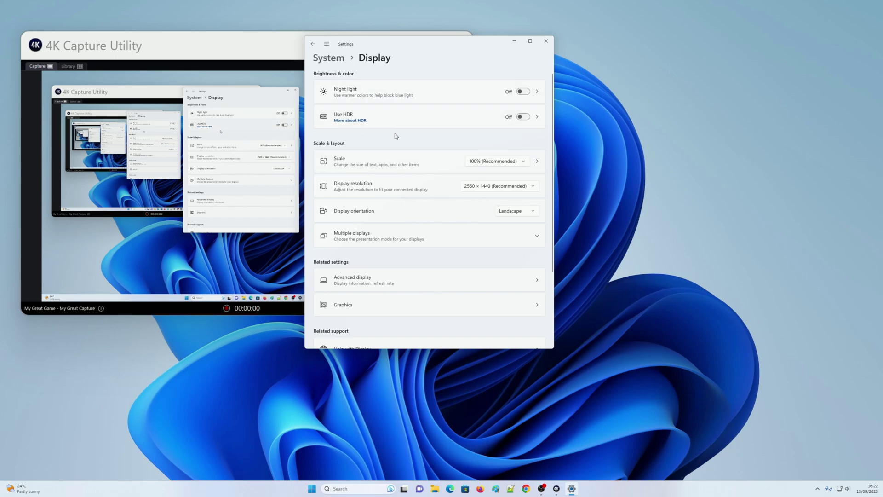
left_click_drag(418, 49, 331, 43)
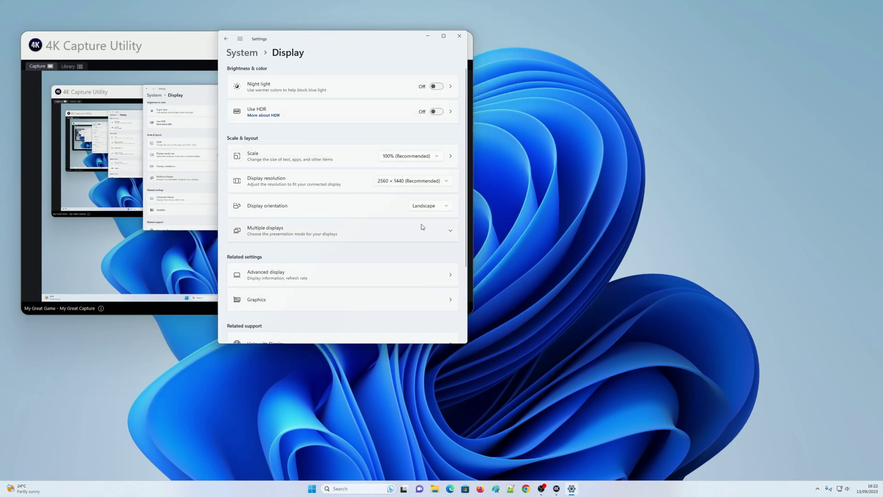
left_click(372, 230)
left_click(388, 230)
left_click(347, 229)
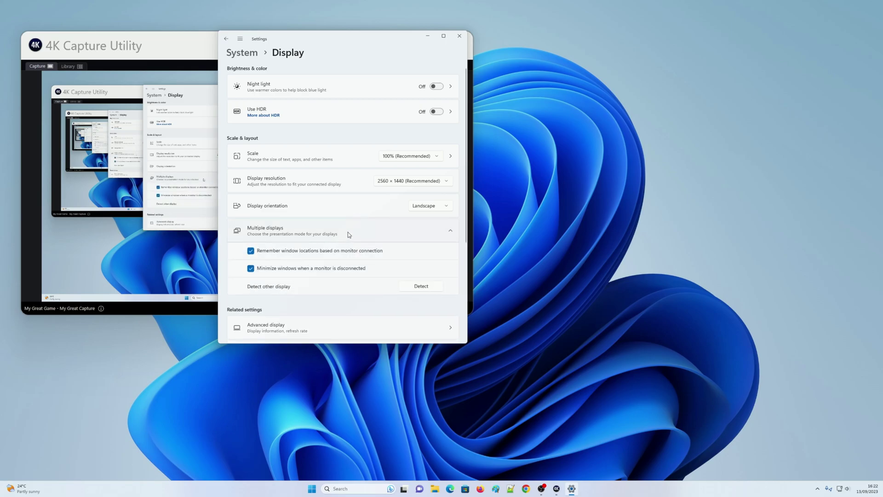
left_click(348, 232)
Step: Recheck the refresh rate options in the advanced display settings, and close Settings and 4K Capture Utility
scroll(352, 255, "down", 1)
left_click(341, 239)
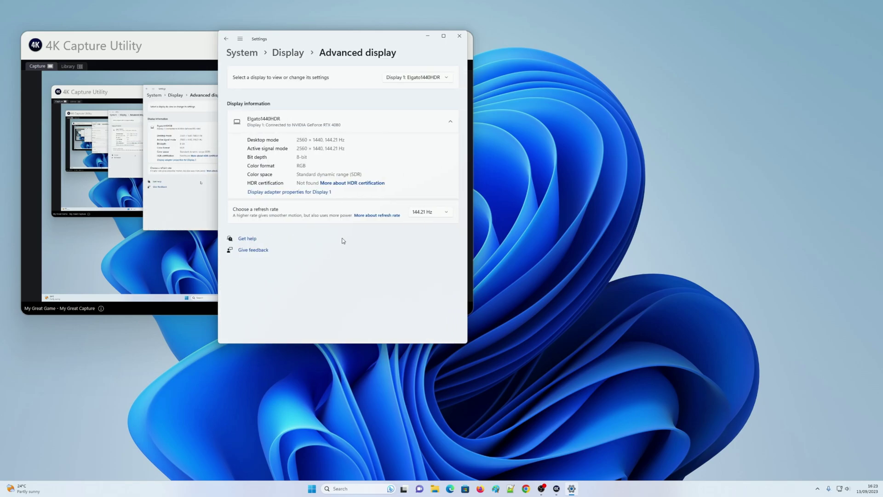
left_click(429, 214)
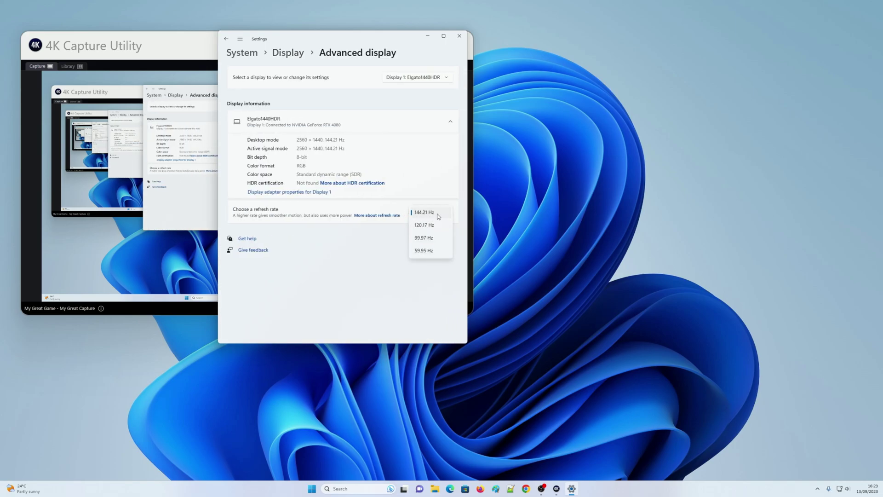
left_click(458, 36)
left_click(449, 50)
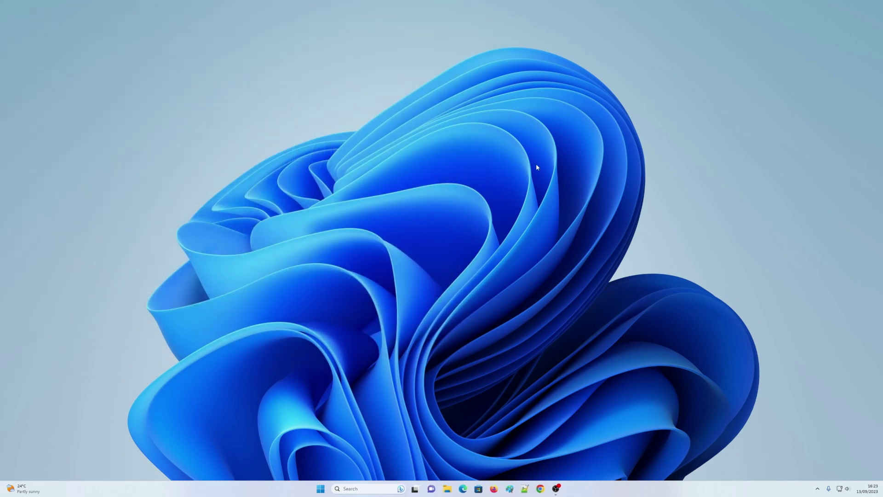
Step: Show the desktop icons
right_click(538, 165)
mouse_move(597, 173)
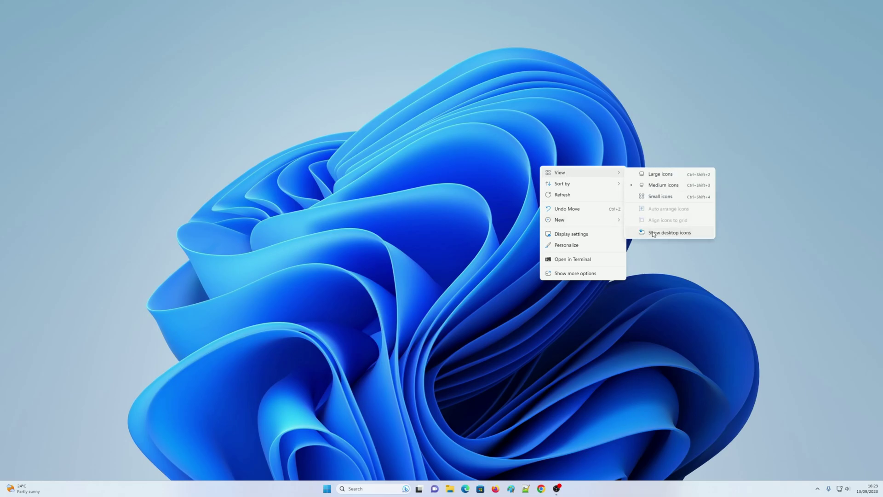
left_click(669, 225)
Step: Refresh the desktop several times
right_click(511, 121)
mouse_move(578, 131)
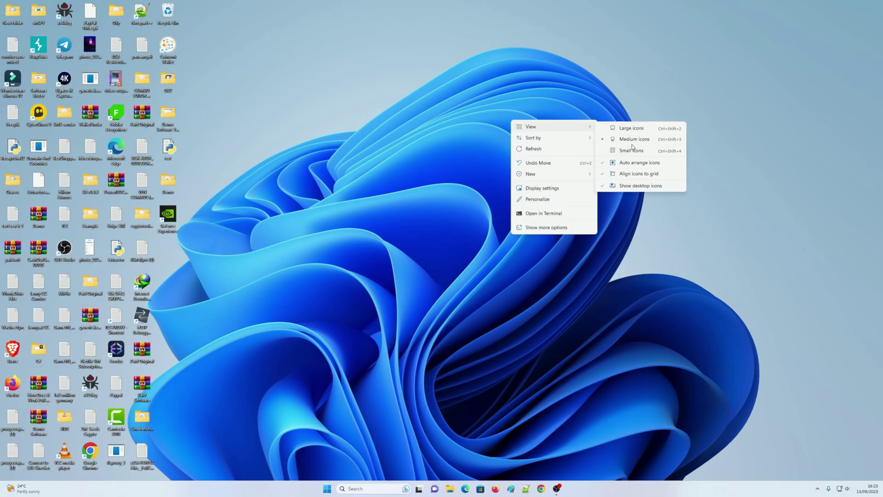
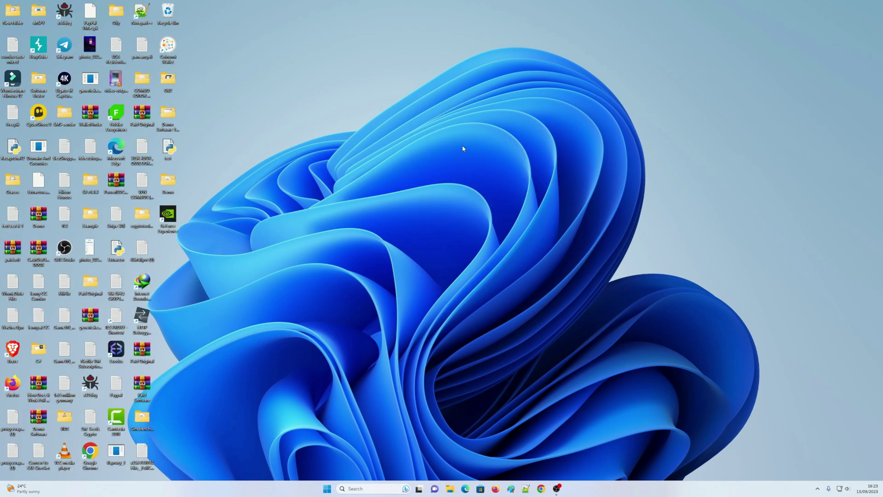
right_click(464, 146)
left_click(486, 177)
right_click(486, 154)
left_click(497, 185)
right_click(541, 246)
left_click(563, 276)
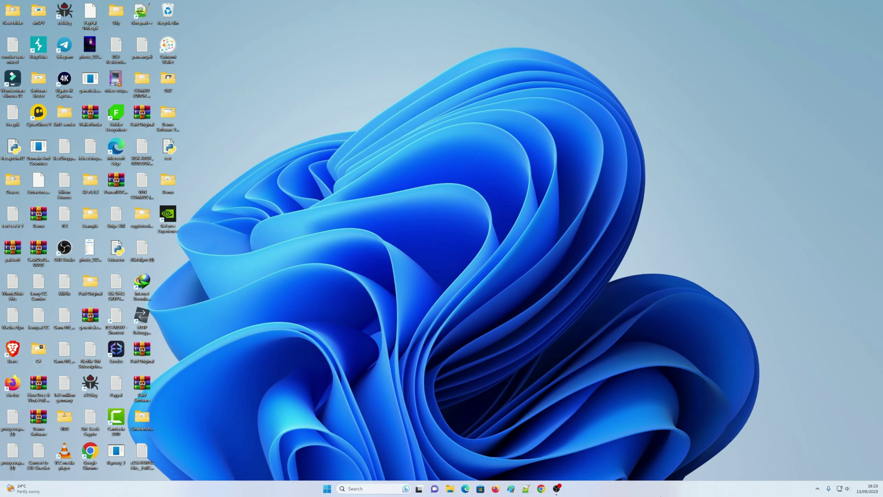
Step: Move the Preferences dialog clear of the capture preview, accept it, and reposition the 4K Capture Utility window
left_click_drag(255, 59, 508, 153)
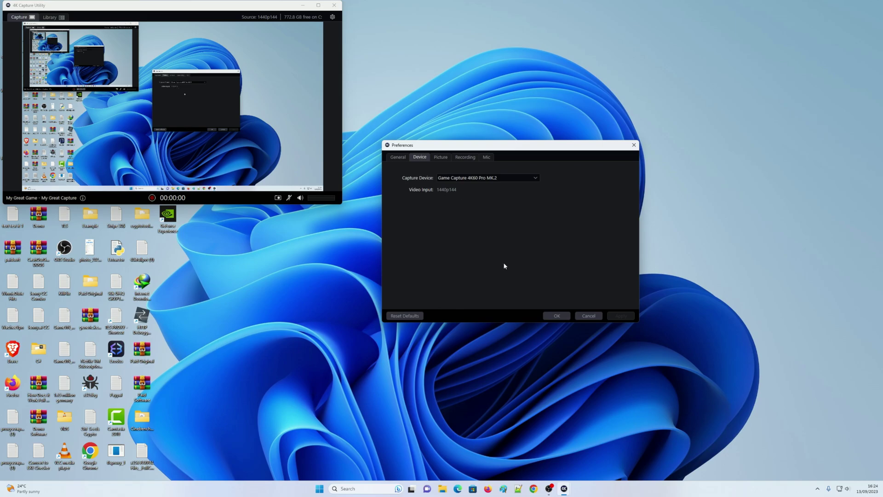
left_click(558, 316)
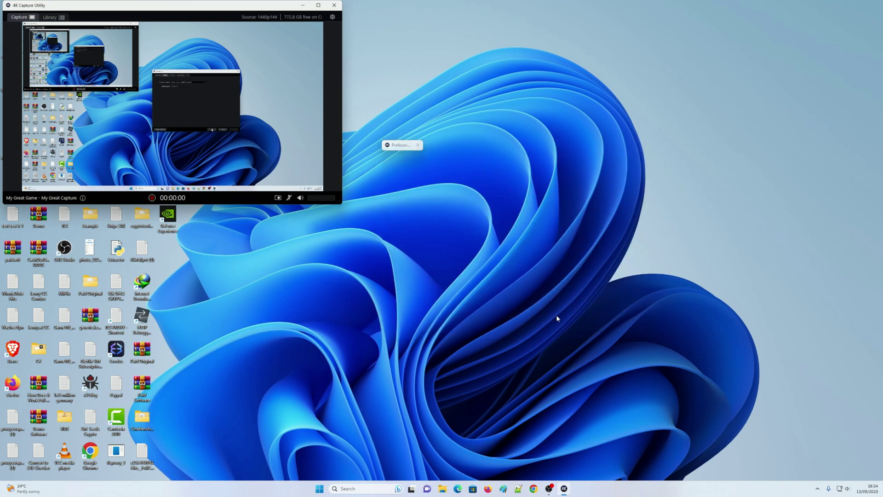
left_click_drag(185, 13, 559, 142)
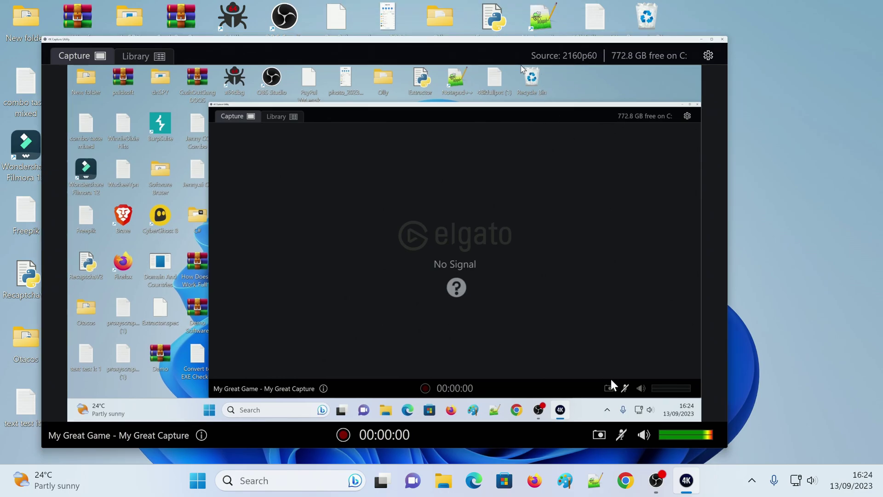
Step: Reopen the 4K Capture Utility preferences and review the General, Device, Picture, Recording and Mic settings, ending on Device
left_click(707, 56)
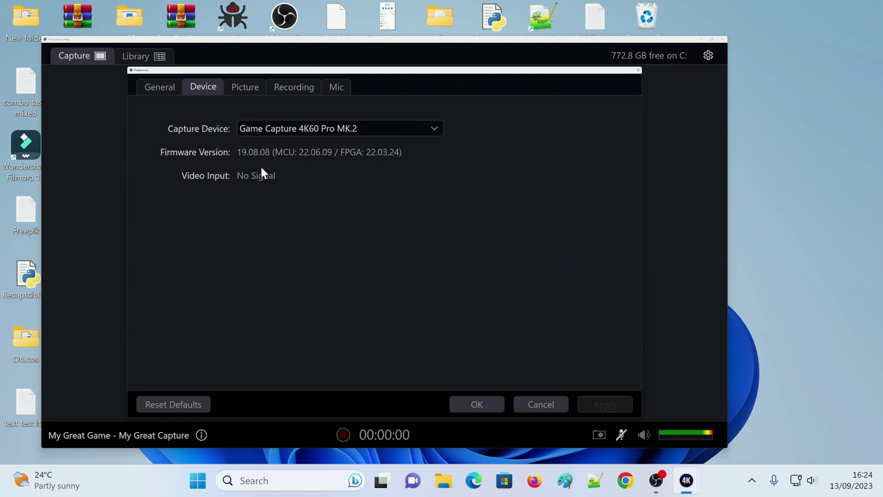
left_click(157, 86)
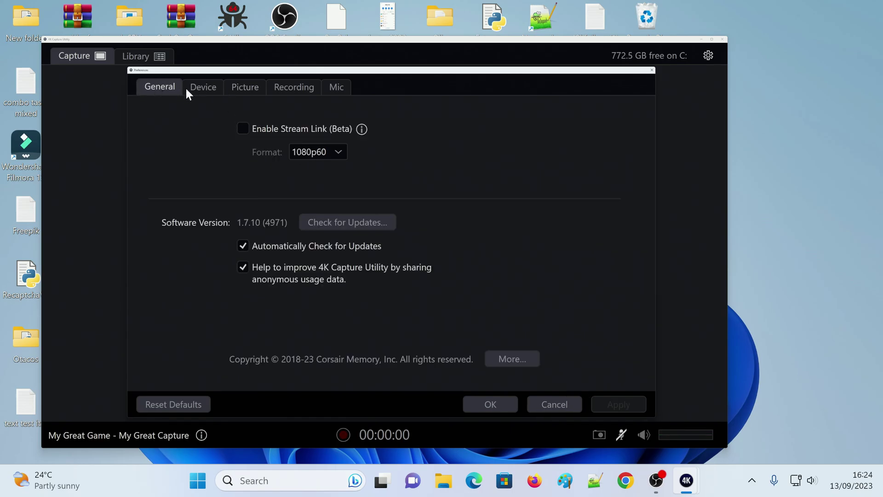
left_click(211, 87)
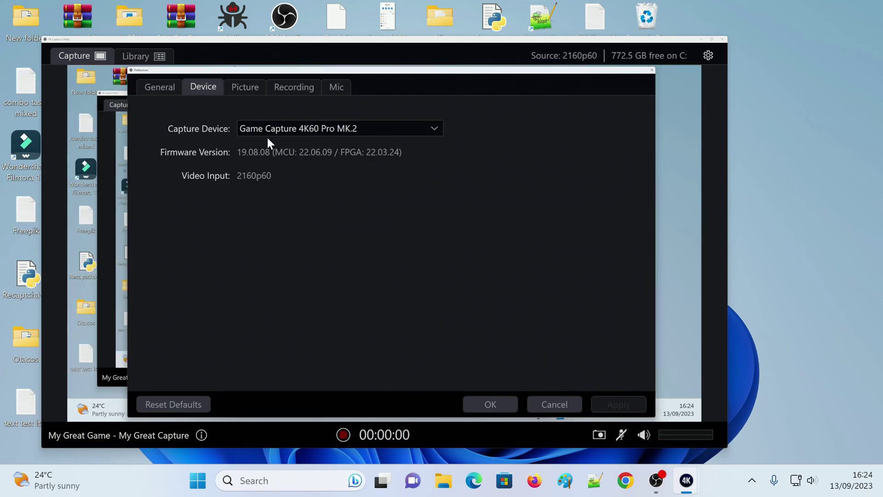
left_click(244, 88)
left_click(294, 89)
left_click(333, 89)
left_click(293, 93)
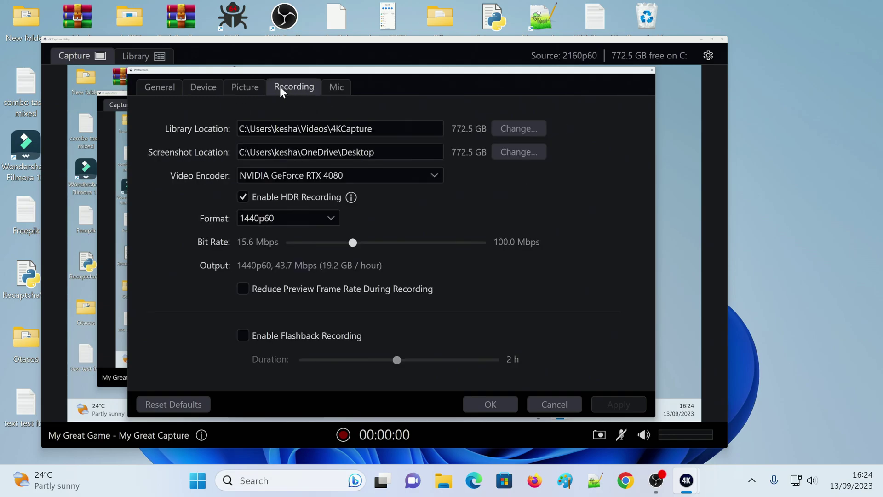
left_click(236, 87)
left_click(211, 87)
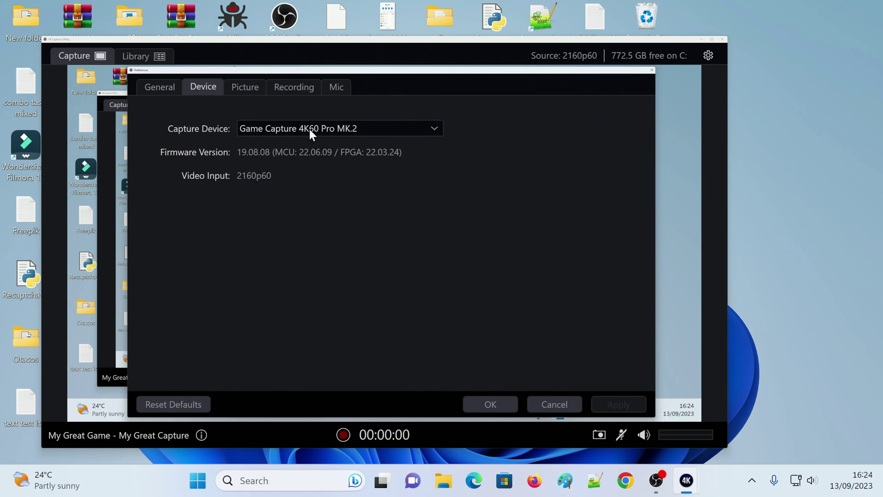
Step: Check the capture source briefly in OBS, minimize it, and close the 4K Capture Utility preferences after viewing the General settings
left_click(656, 481)
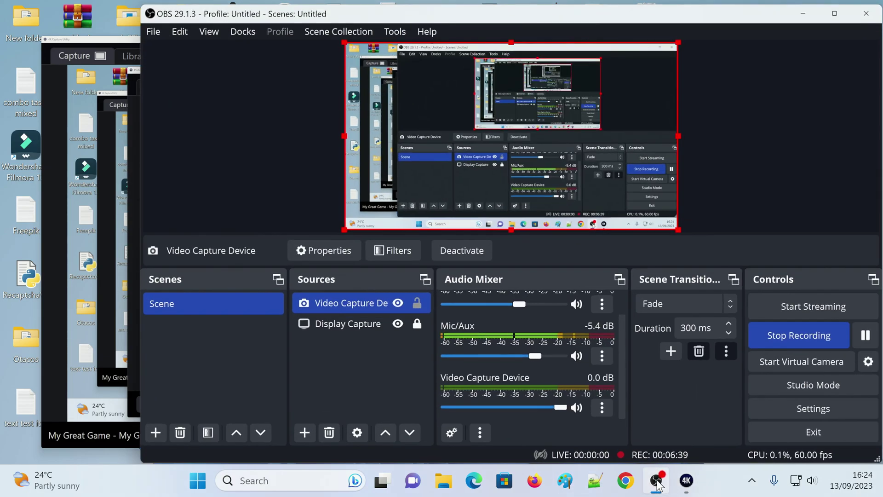
left_click(656, 481)
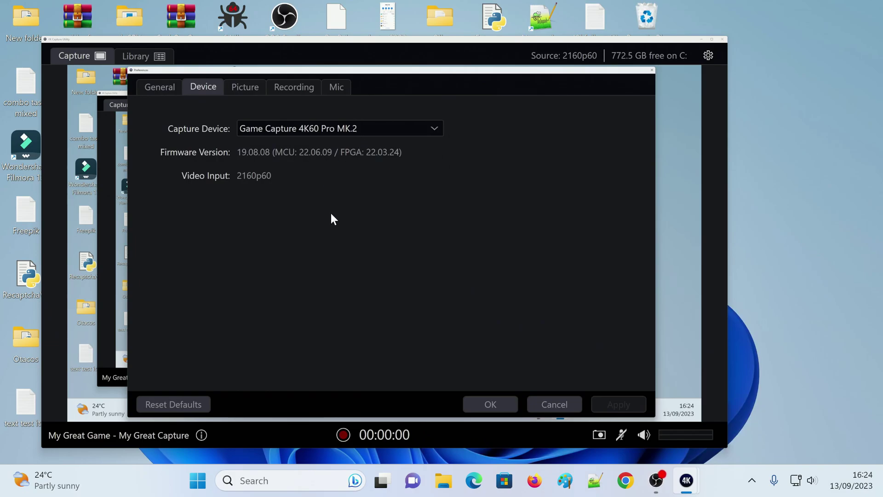
left_click(155, 87)
left_click(484, 404)
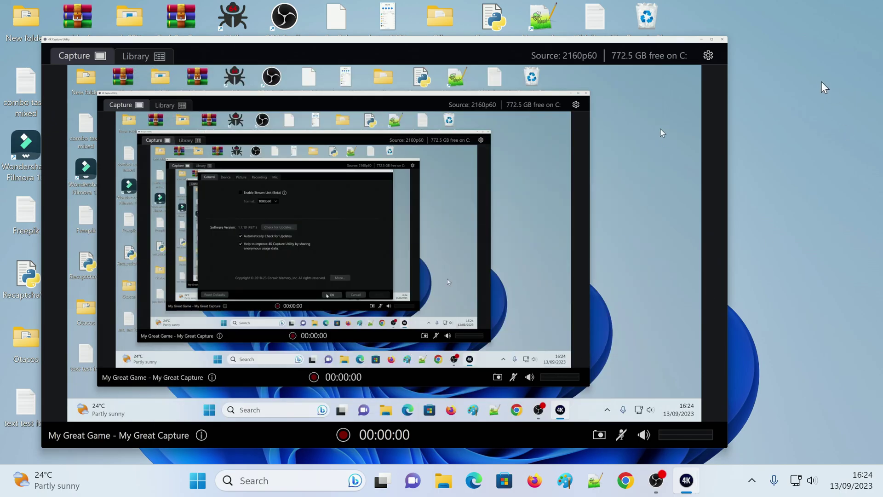
Step: Open the Windows Display settings, make the Settings window taller, and try the 1600 × 1024 display resolution before reverting it
right_click(823, 84)
left_click(711, 220)
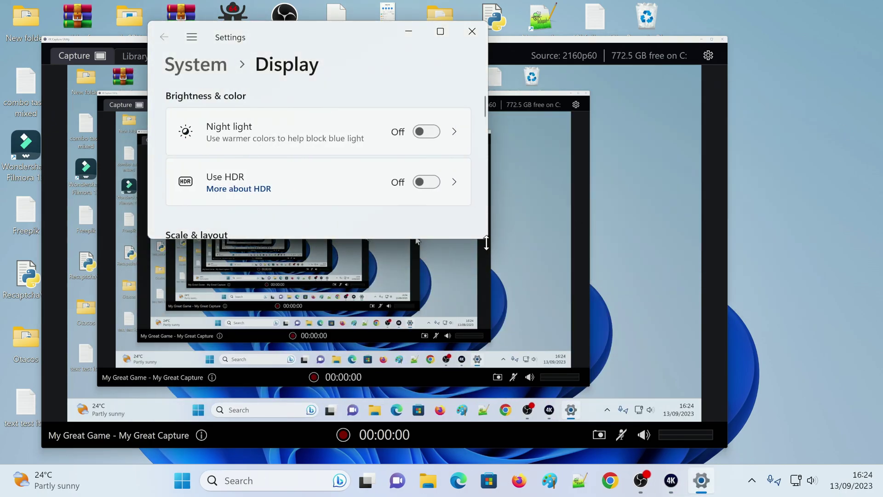
left_click_drag(484, 239, 491, 409)
scroll(355, 304, "down", 1)
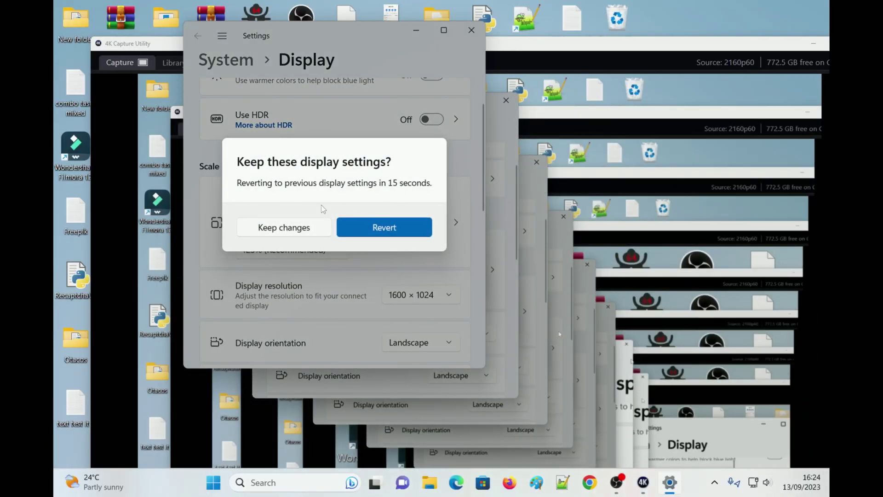
scroll(374, 302, "down", 2)
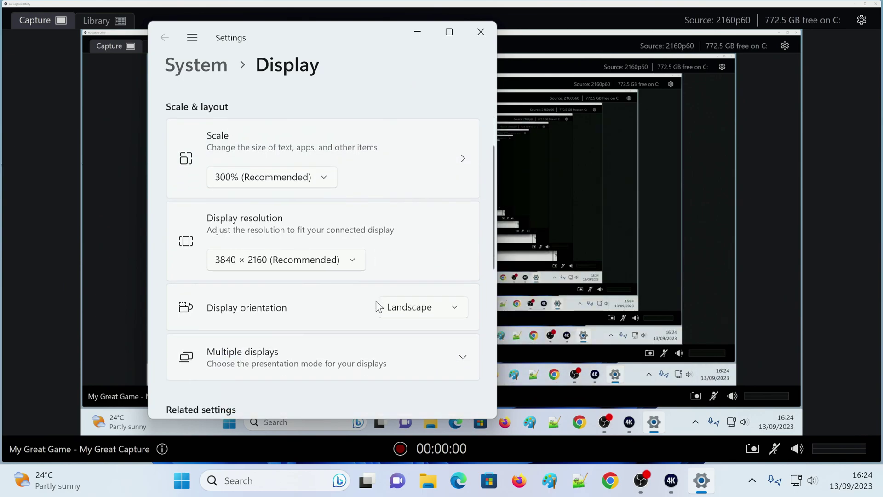
Step: Set the display resolution to 2560 × 1440, keep the change, and set the scale to 100% before closing Settings
left_click(326, 235)
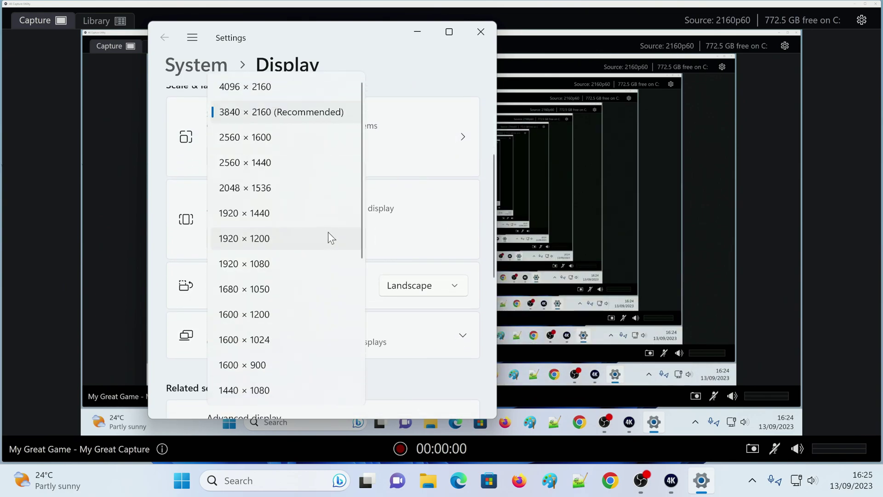
left_click(282, 166)
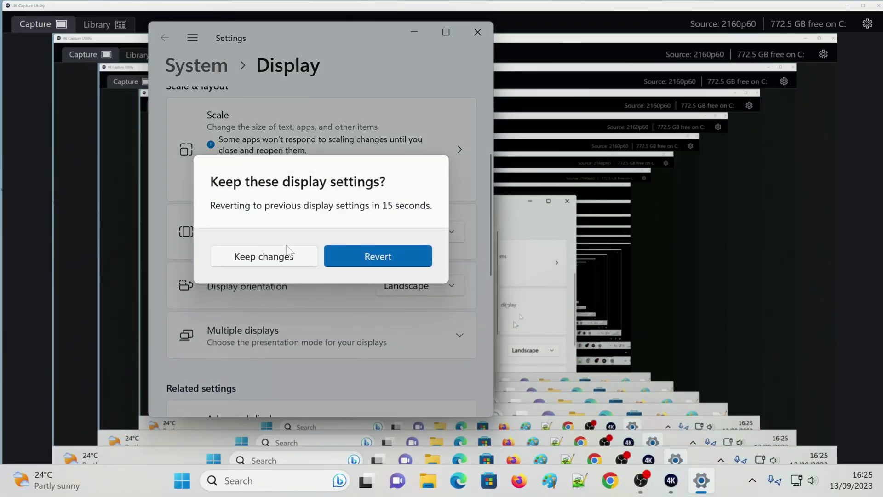
left_click(290, 257)
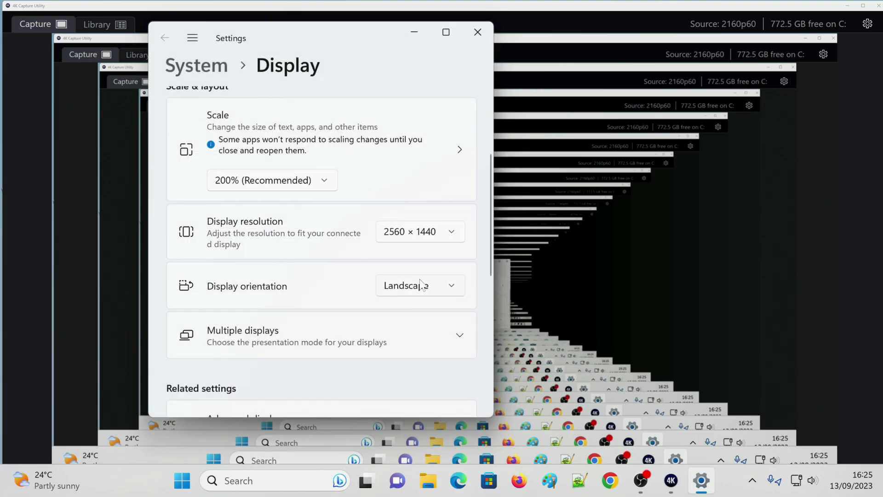
left_click(294, 180)
left_click(264, 83)
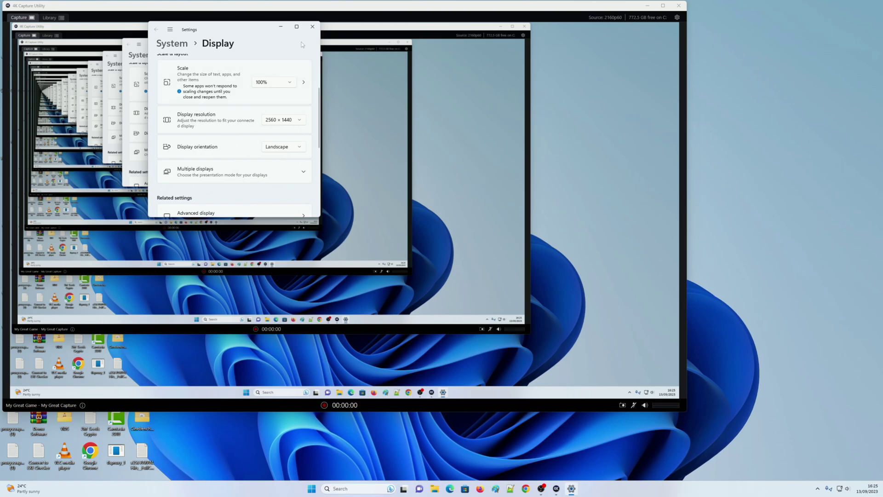
left_click(312, 26)
Step: In the 4K Capture Utility device preferences, set Input EDID Mode to Display and EDID (Internal) to 1440p, and accept the changes
right_click(713, 131)
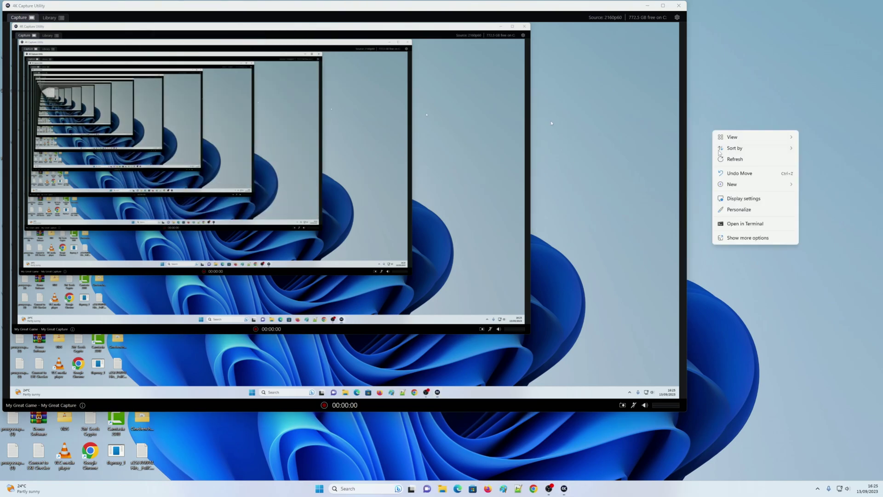
key("Escape")
left_click(677, 17)
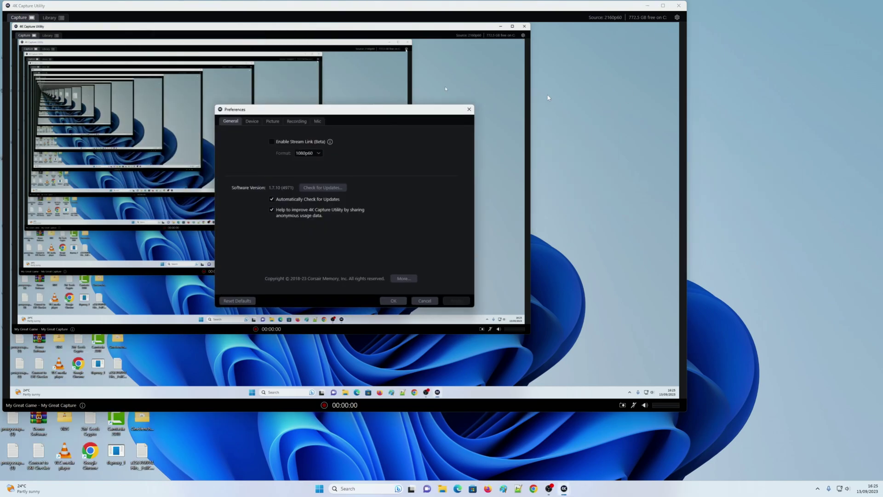
left_click(253, 120)
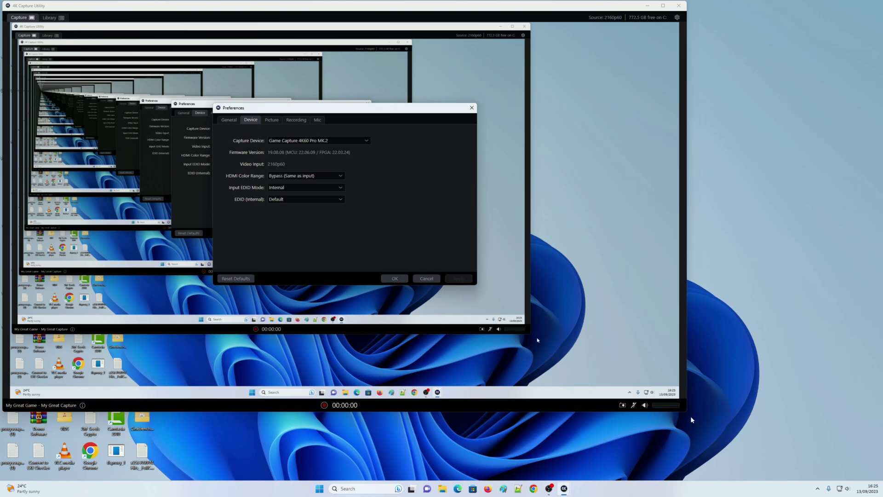
left_click(279, 189)
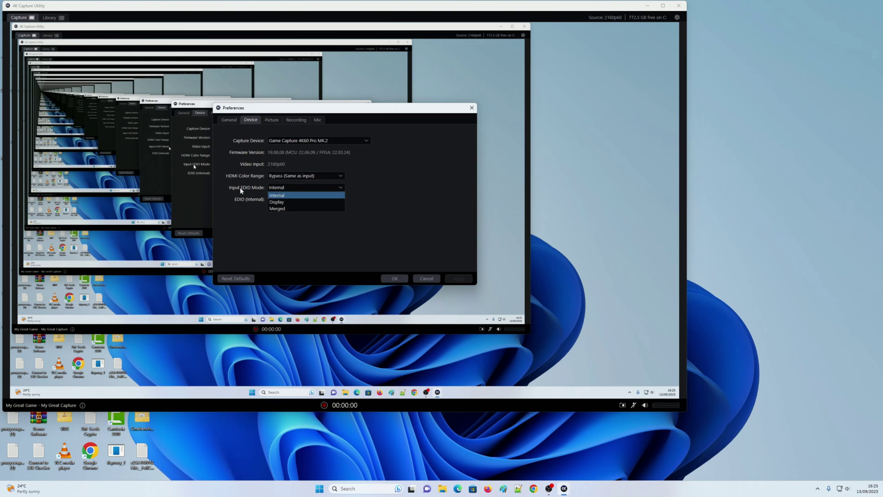
left_click(277, 189)
left_click(277, 190)
left_click(276, 197)
left_click(281, 199)
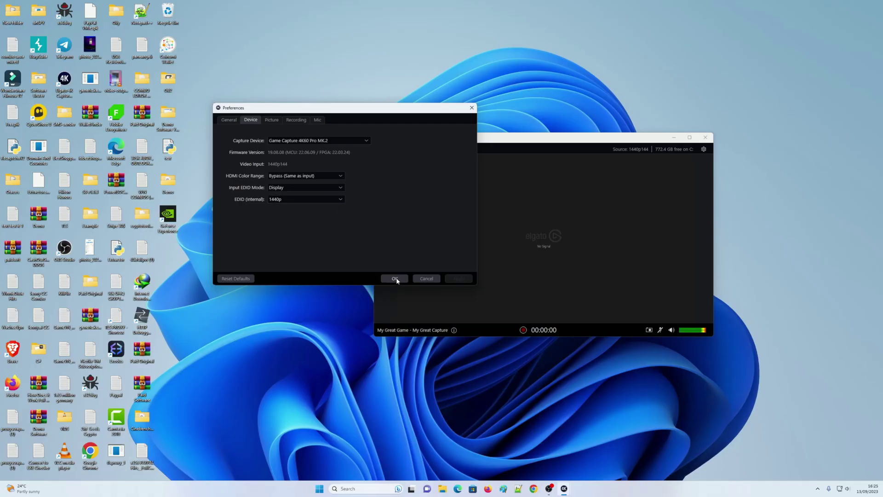
left_click(394, 278)
Step: Move the 4K Capture Utility window higher on the desktop, enlarge it slightly to check the capture preview, and close it
left_click_drag(627, 143, 485, 55)
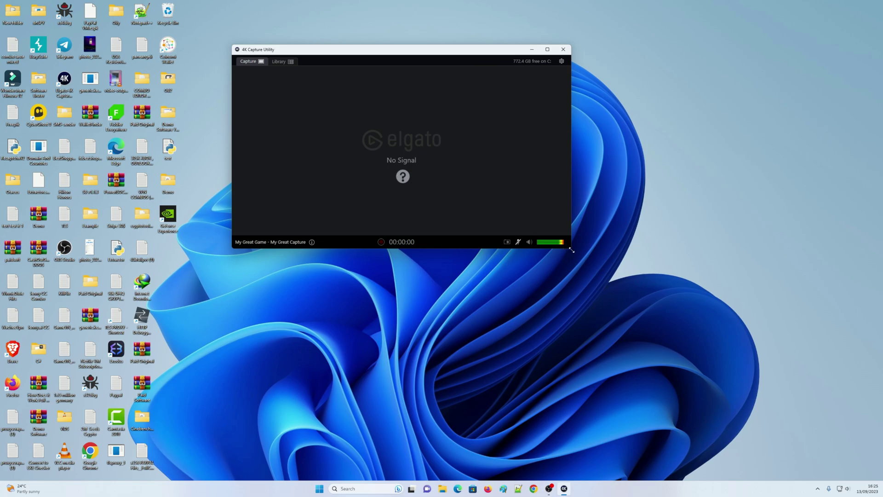
left_click_drag(572, 249, 580, 282)
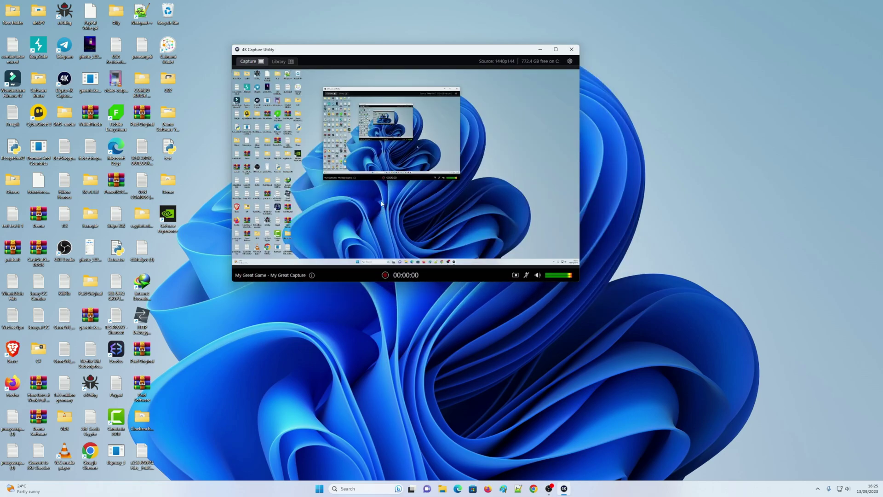
left_click(455, 17)
left_click_drag(423, 47, 495, 46)
left_click(643, 48)
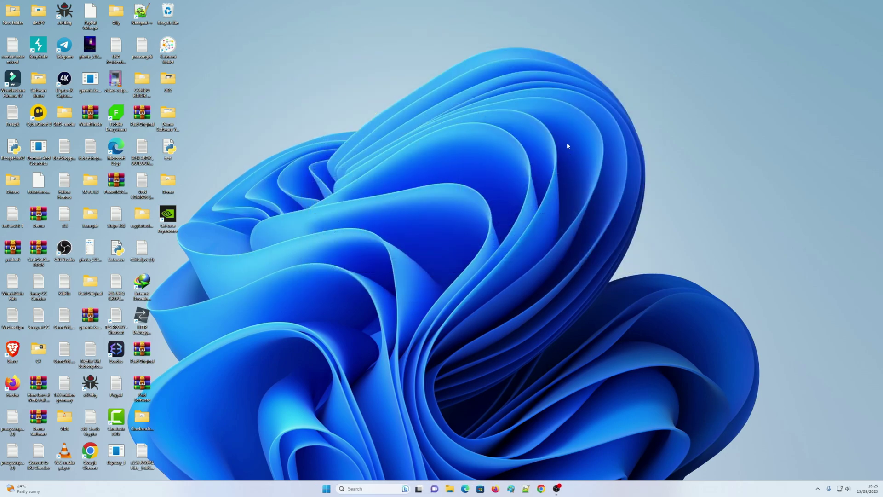
Step: Open the Windows Advanced display settings and review the refresh rates offered for the Elgato display
right_click(568, 144)
left_click(584, 214)
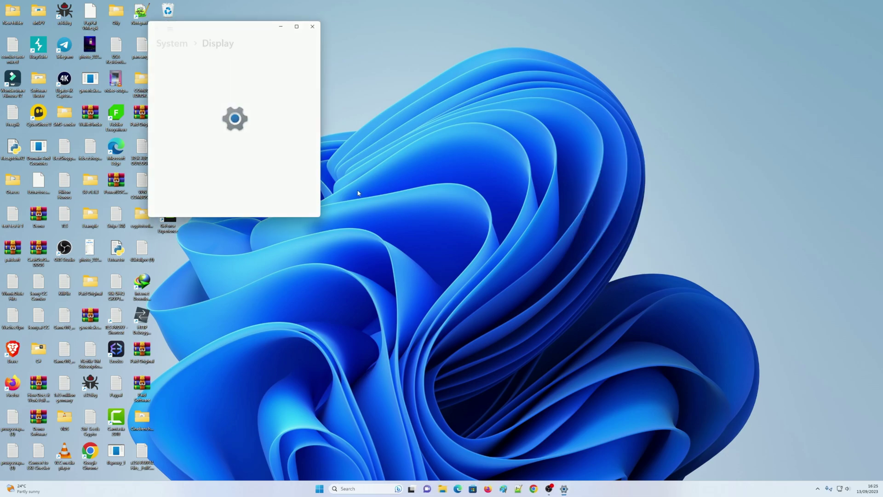
scroll(264, 168, "down", 3)
scroll(265, 169, "down", 3)
left_click(273, 200)
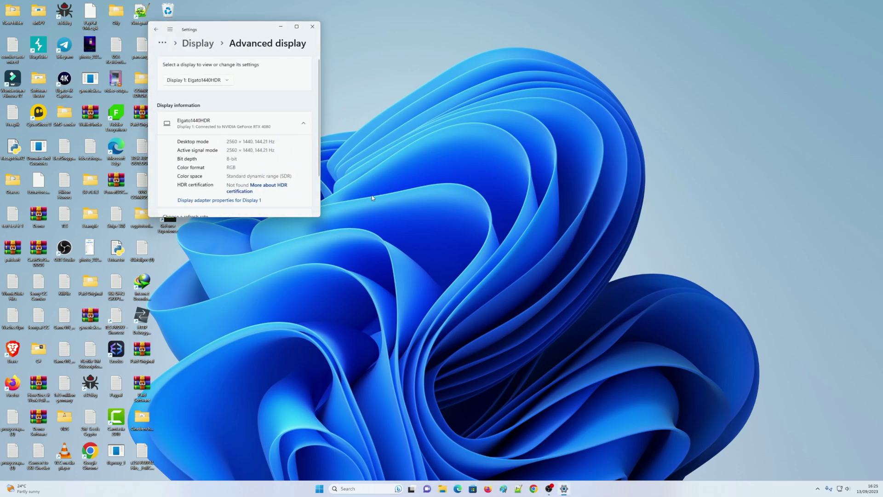
scroll(272, 193, "down", 3)
left_click(277, 173)
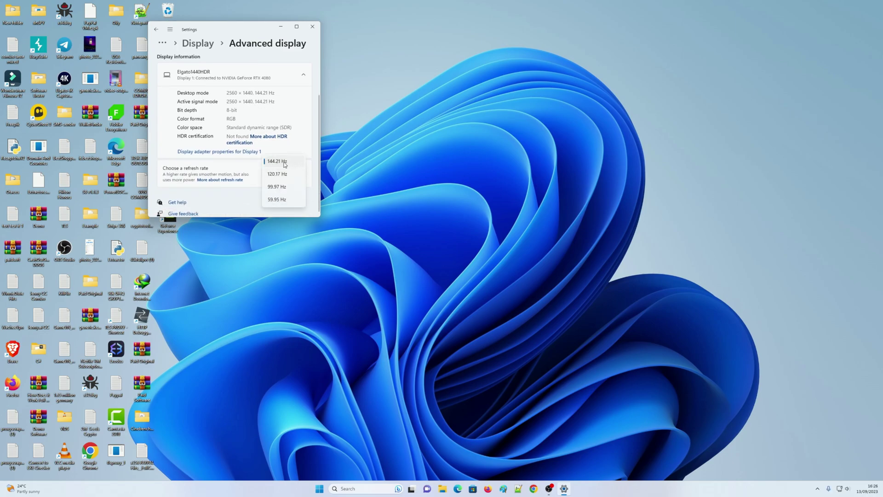
Step: Move the Settings window clear of the desktop icons, select the 144.21 Hz refresh rate, and close Settings
left_click(231, 34)
left_click_drag(251, 29, 459, 50)
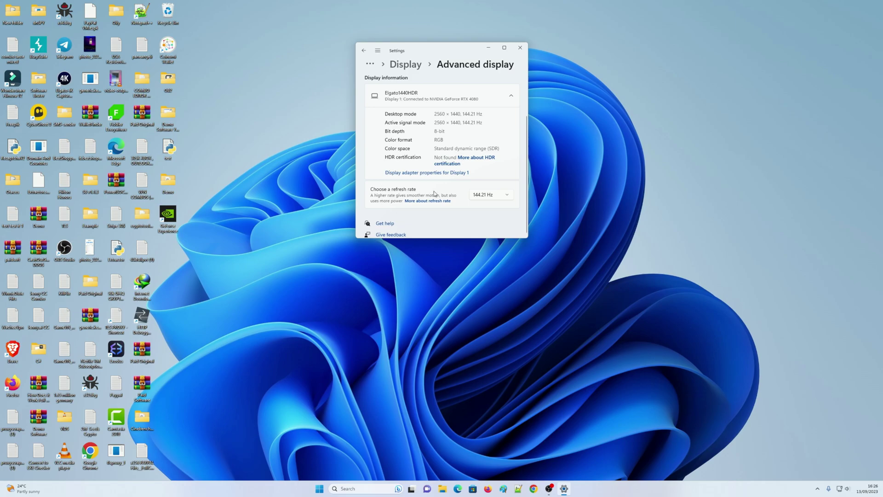
left_click(483, 197)
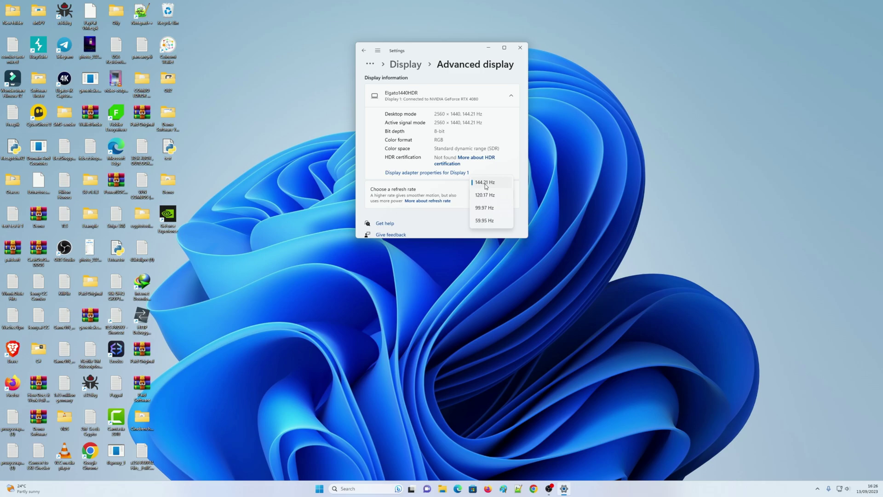
left_click(484, 183)
left_click(520, 47)
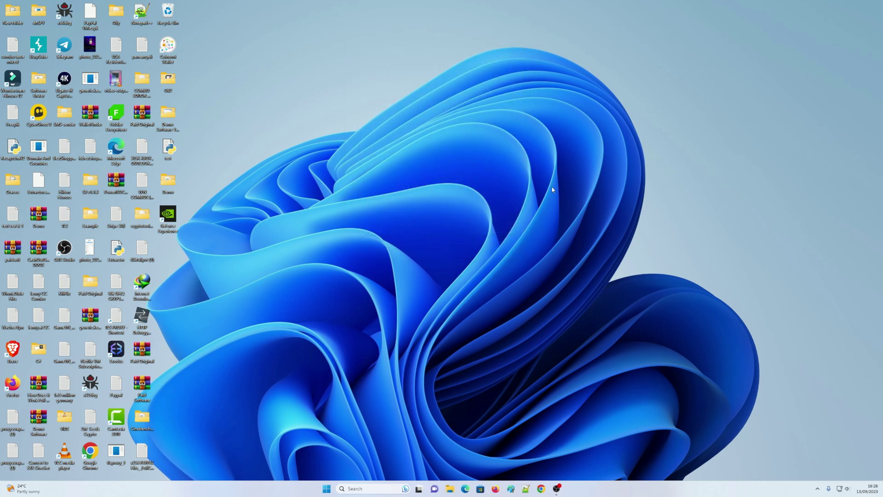
left_click(574, 213)
right_click(525, 247)
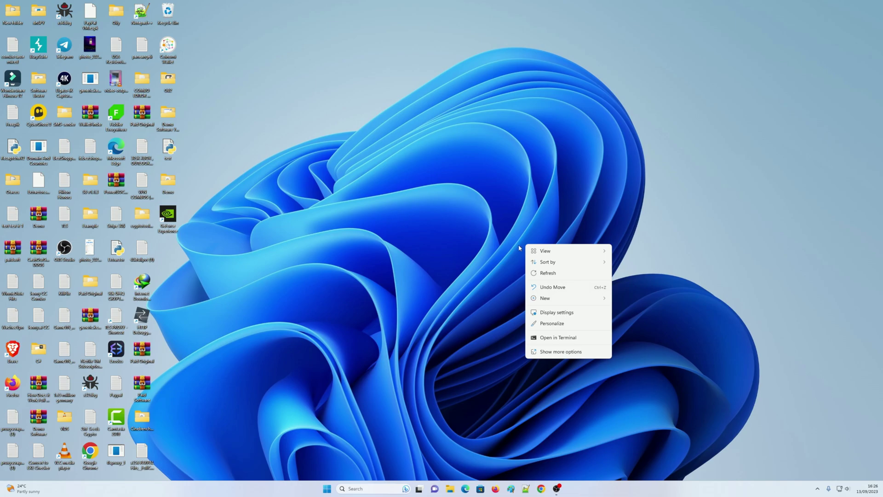
left_click(546, 274)
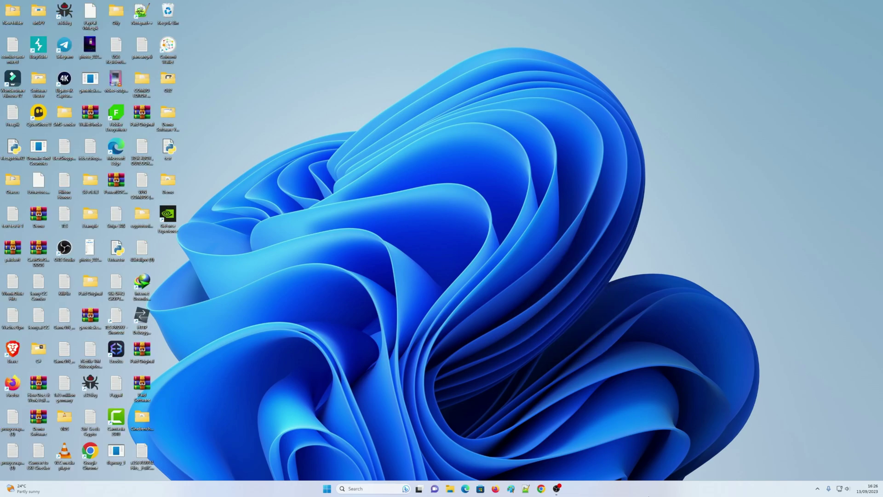